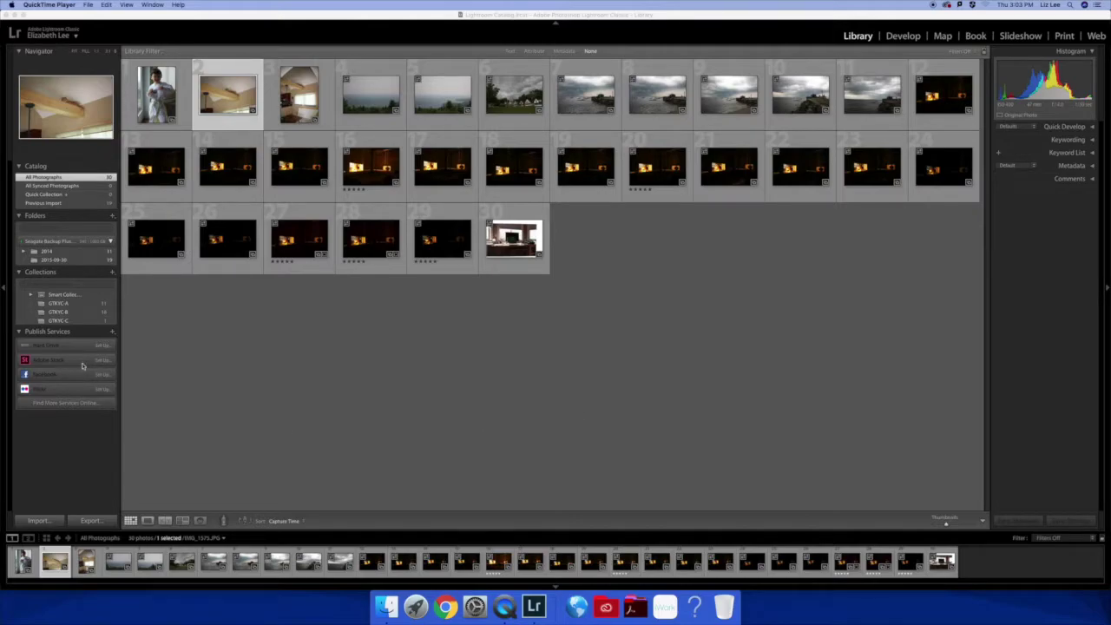
Step: Remove the misty landscape photo from collection GTKYC-A
{"action": "left_click", "coordinate": [58, 303]}
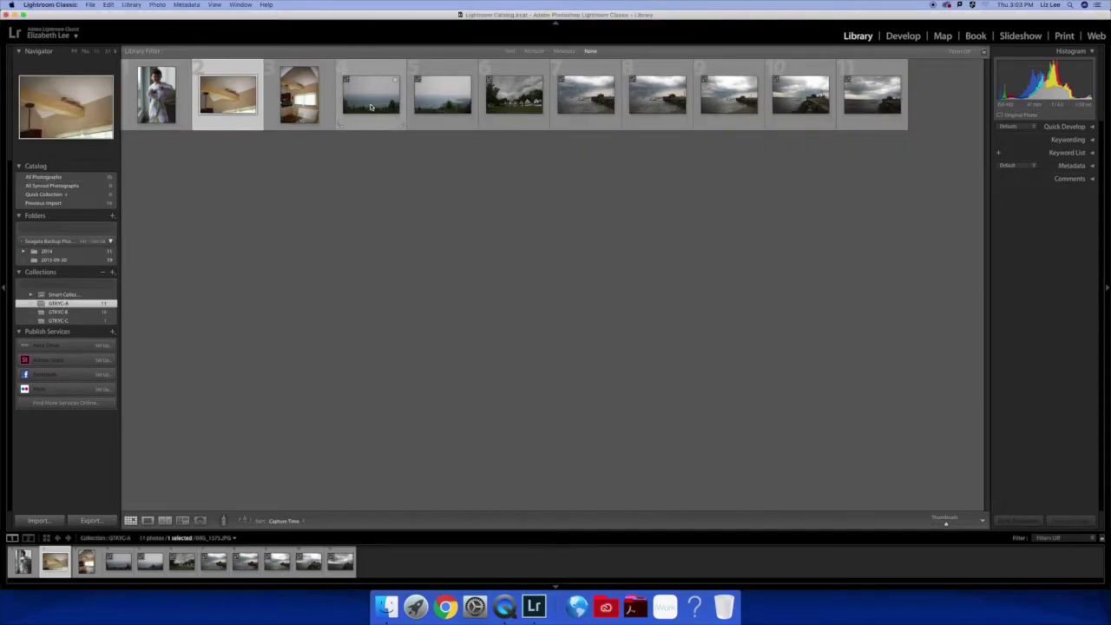
{"action": "left_click", "coordinate": [371, 106]}
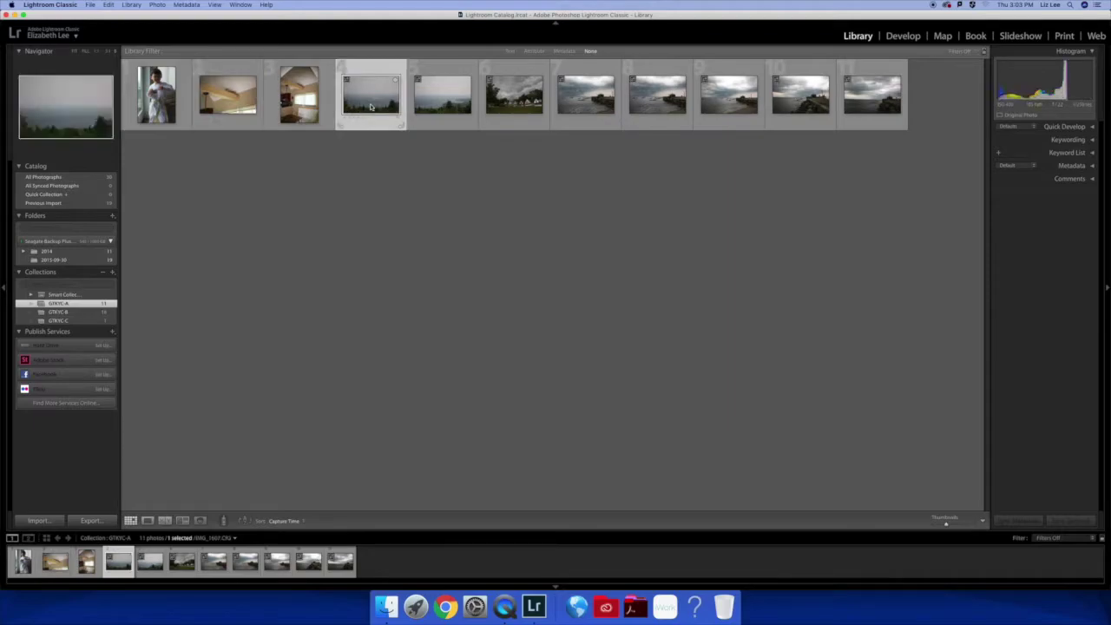
{"action": "key", "text": "Delete"}
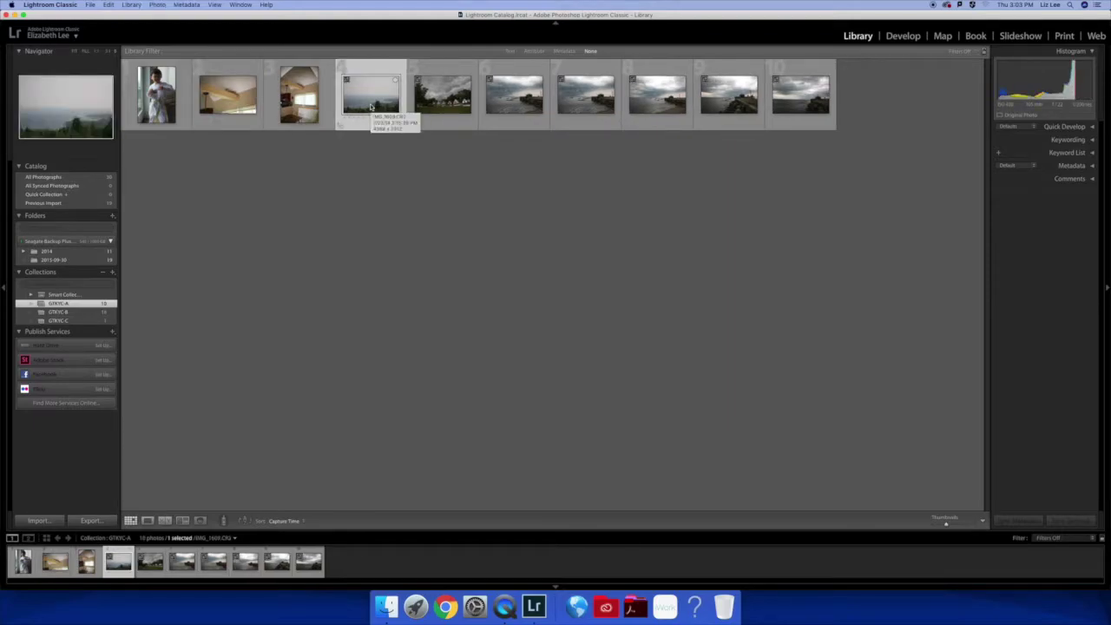
Step: Drag the misty landscape from All Photographs back into GTKYC-A
{"action": "left_click", "coordinate": [75, 177]}
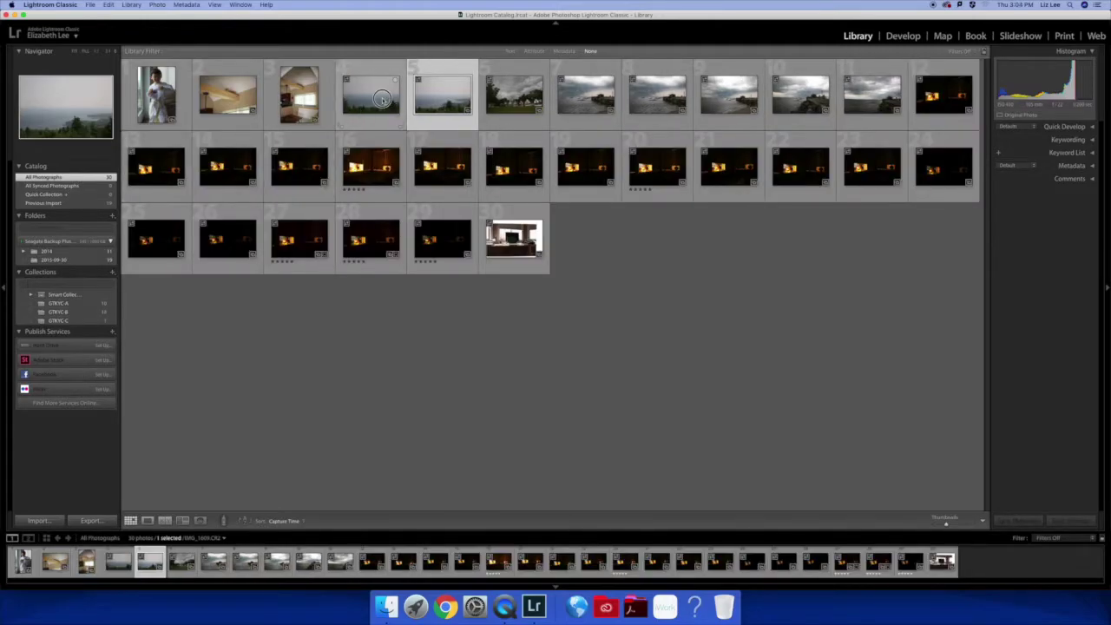
{"action": "left_click_drag", "start_coordinate": [382, 100], "coordinate": [71, 305]}
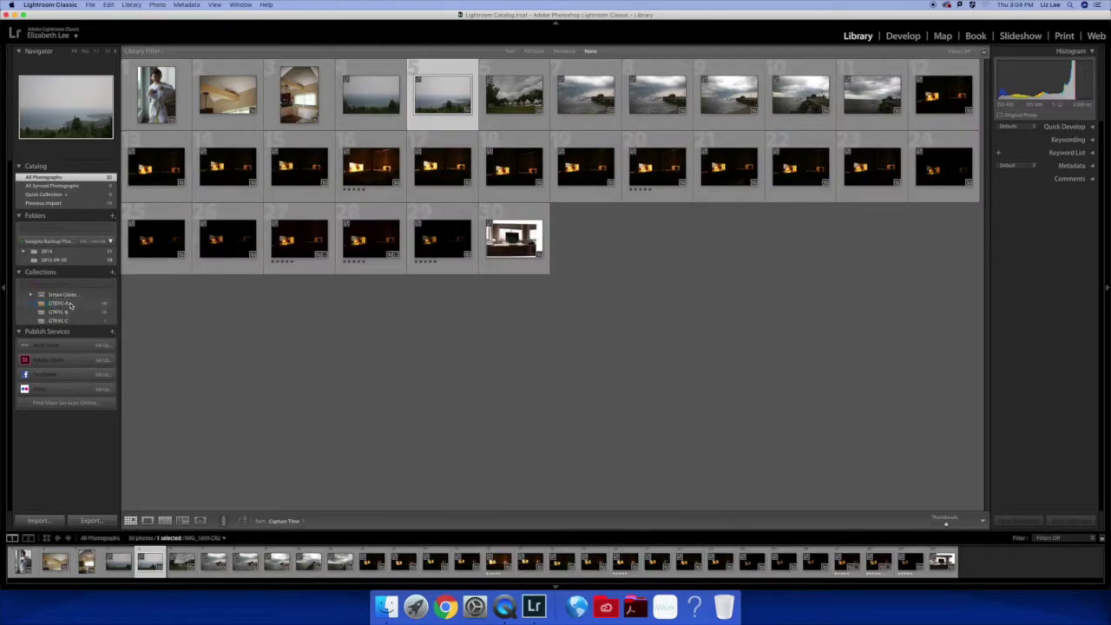
{"action": "left_click", "coordinate": [71, 304]}
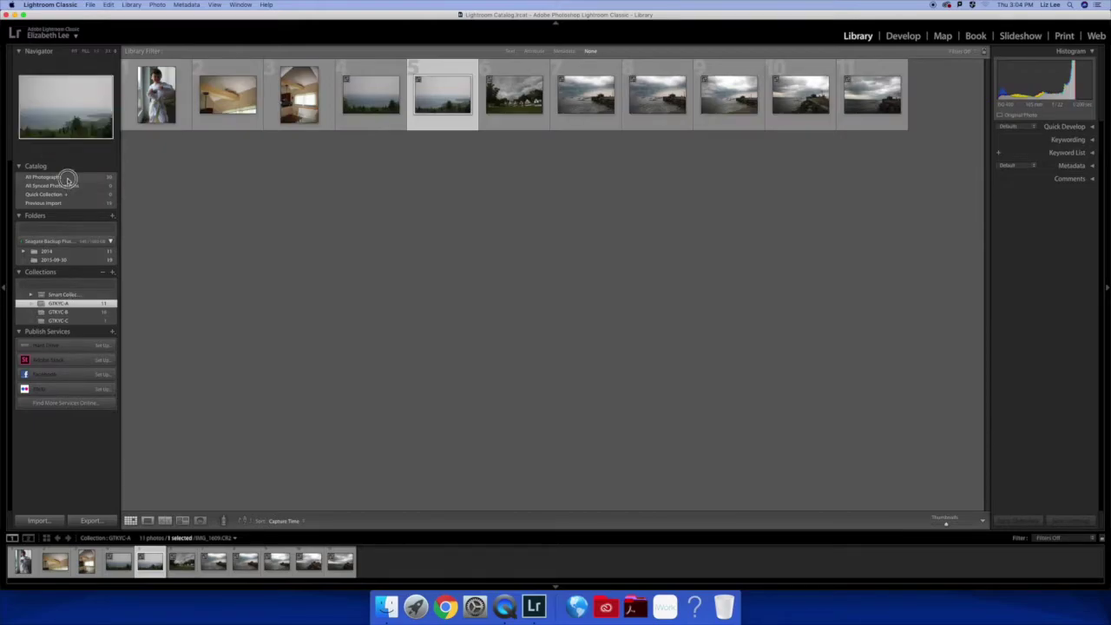
Step: Select photo 5 in All Photographs and bring up the remove-or-delete prompt
{"action": "left_click", "coordinate": [67, 177]}
{"action": "left_click", "coordinate": [446, 87]}
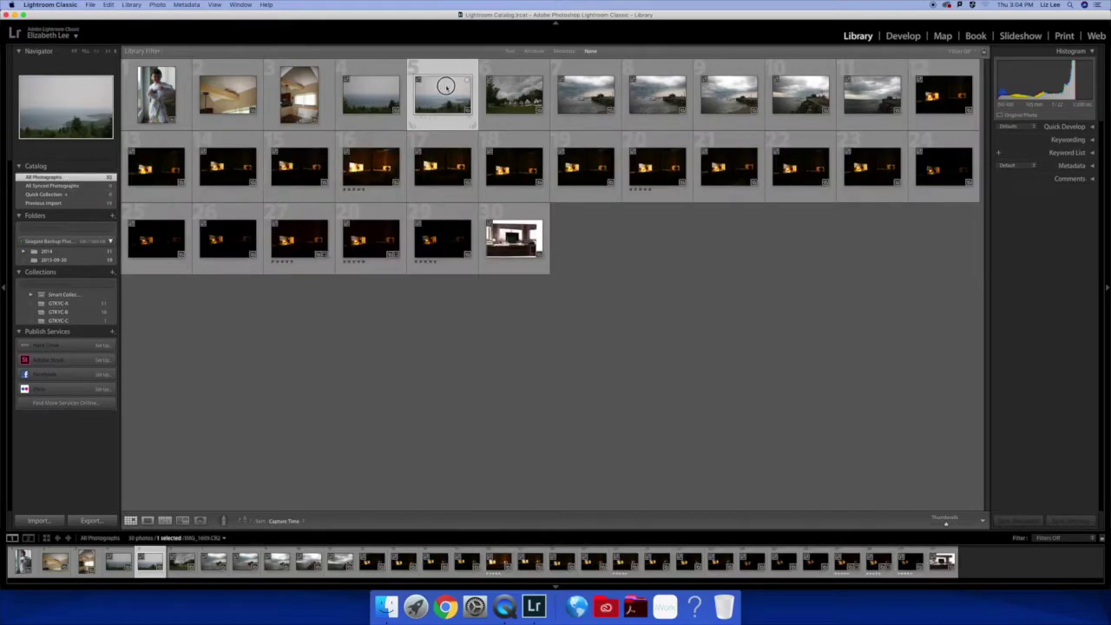
{"action": "key", "text": "Delete"}
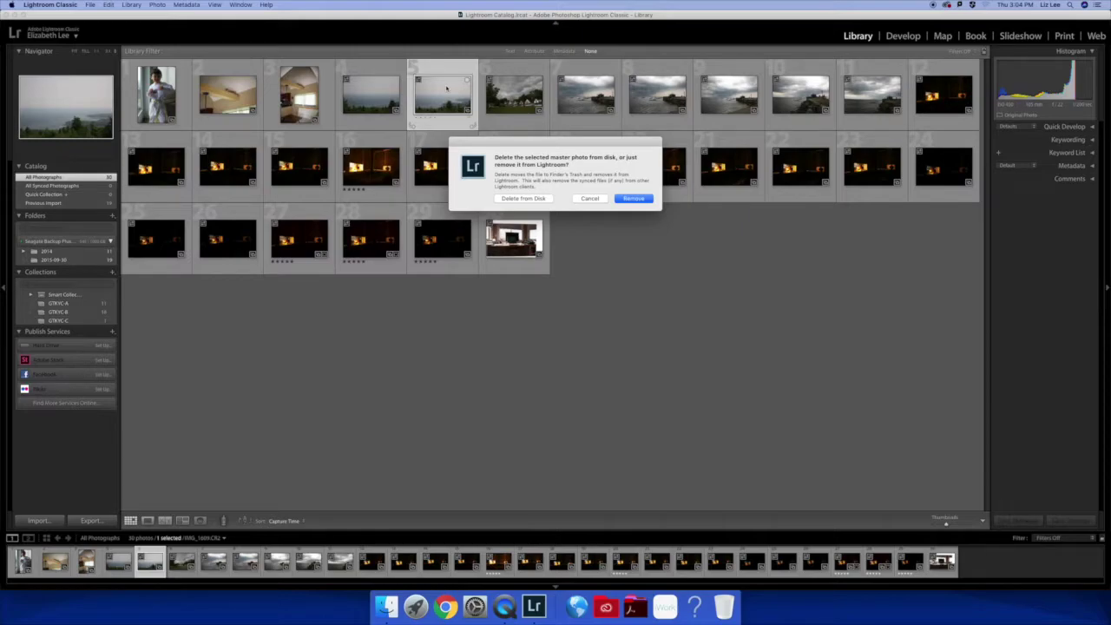
Step: Cancel the remove prompt, then switch between collection GTKYC-A and All Photographs
{"action": "left_click", "coordinate": [589, 198]}
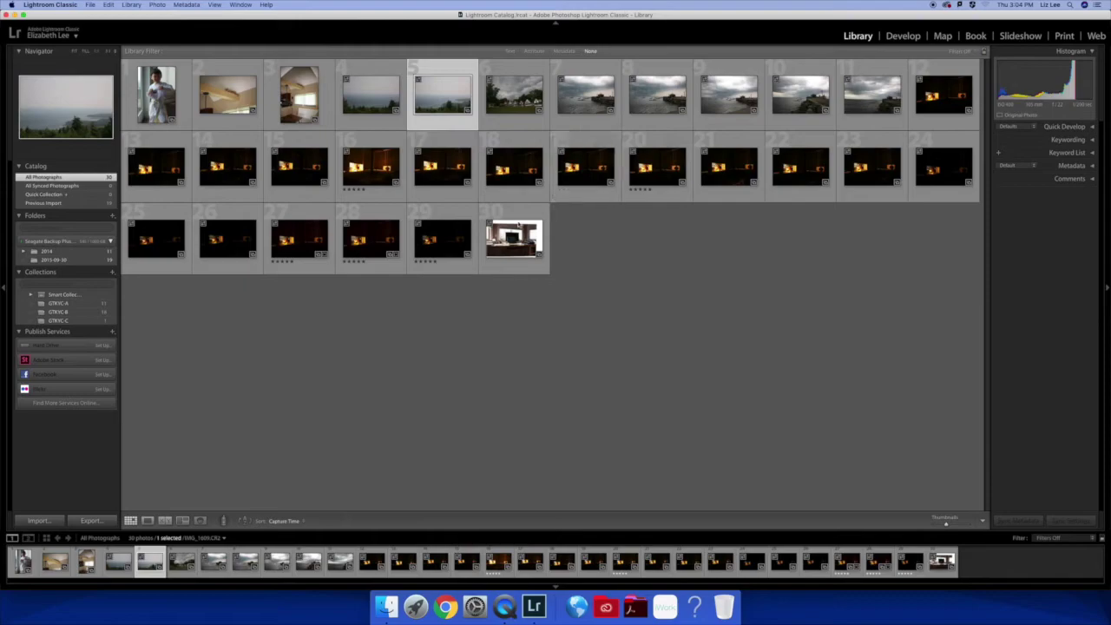
{"action": "left_click", "coordinate": [78, 304]}
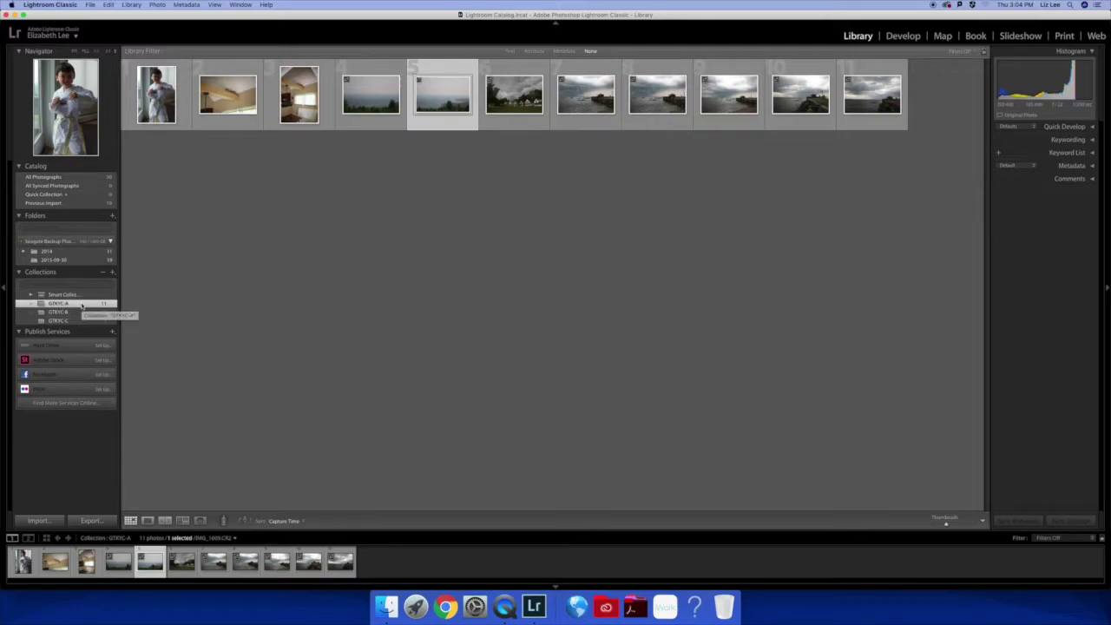
{"action": "left_click", "coordinate": [67, 177]}
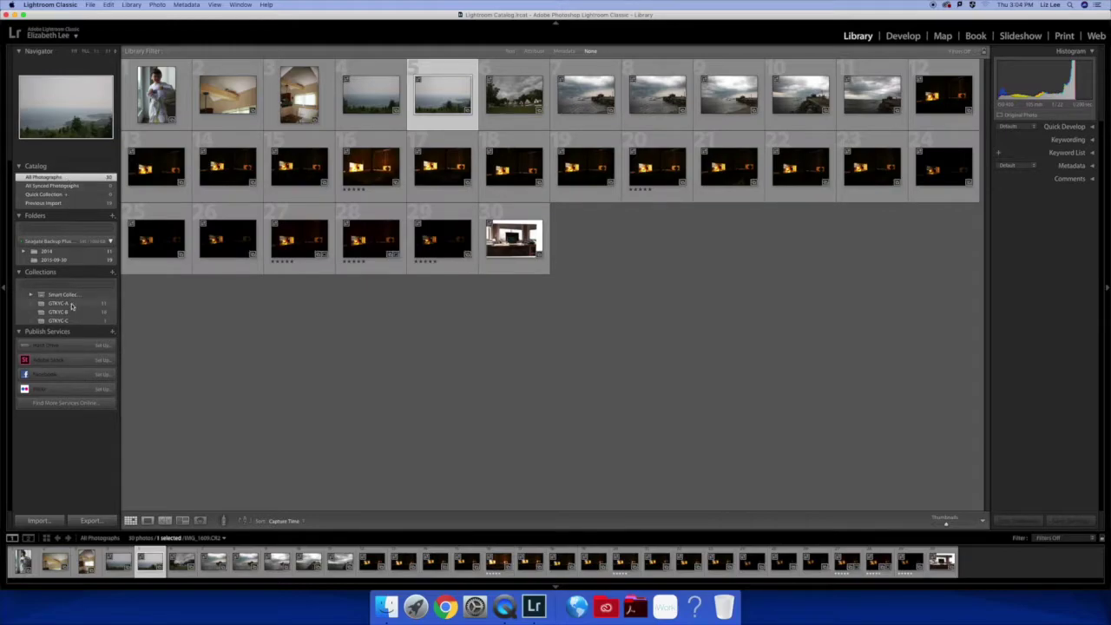
{"action": "left_click", "coordinate": [70, 304]}
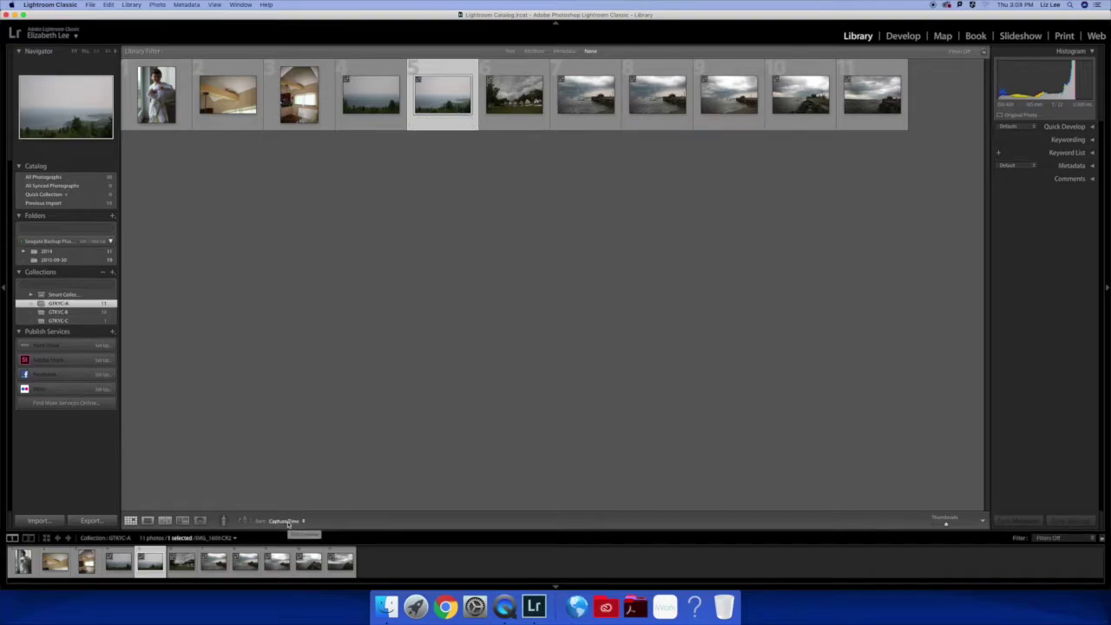
Step: Sort GTKYC-A by Custom Order with both interior shots moved to the end, then re-sort by Capture Time
{"action": "left_click", "coordinate": [284, 521]}
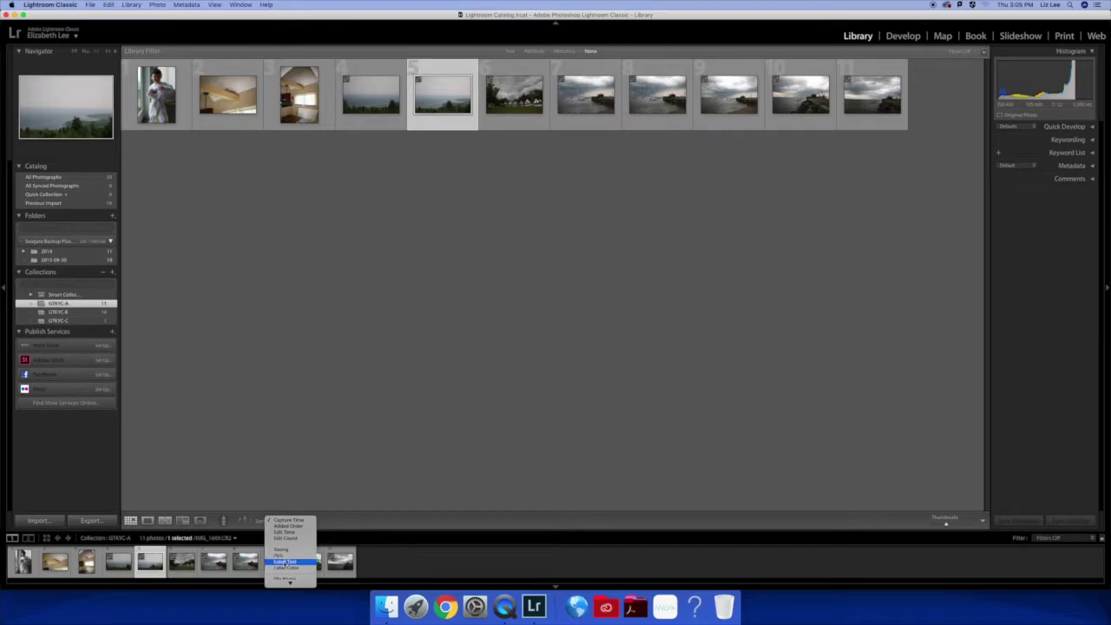
{"action": "mouse_move", "coordinate": [289, 581]}
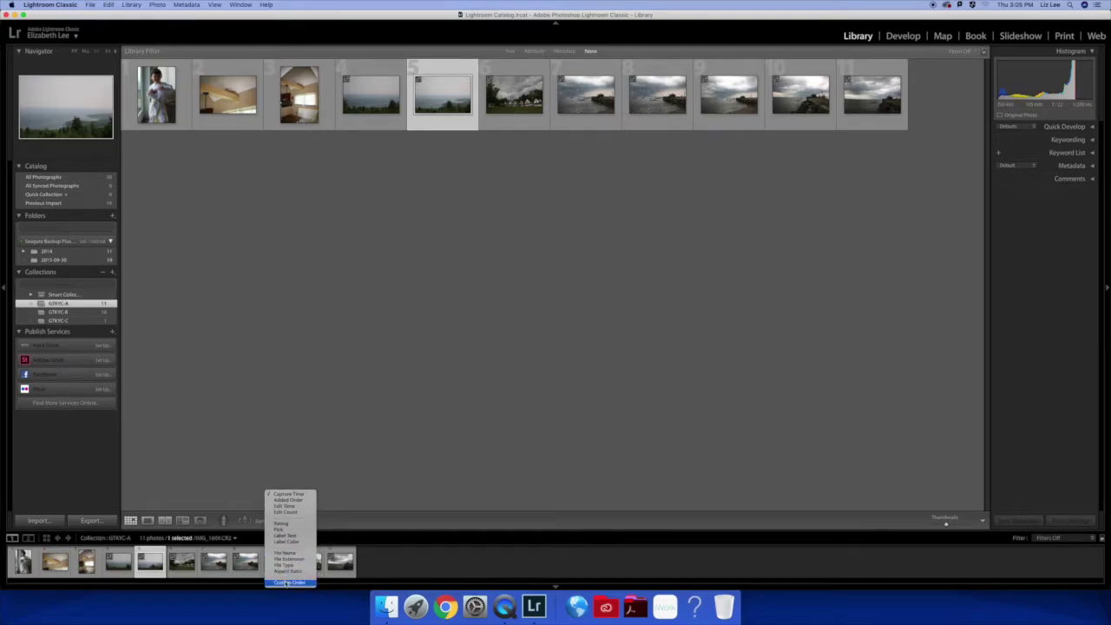
{"action": "left_click", "coordinate": [286, 581]}
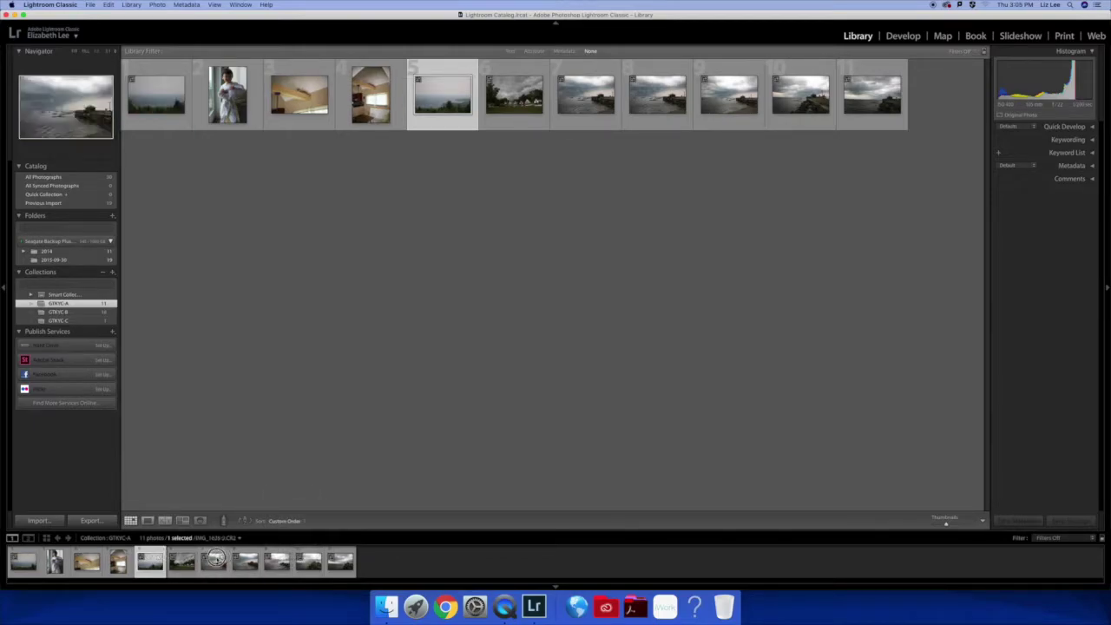
{"action": "left_click", "coordinate": [90, 553]}
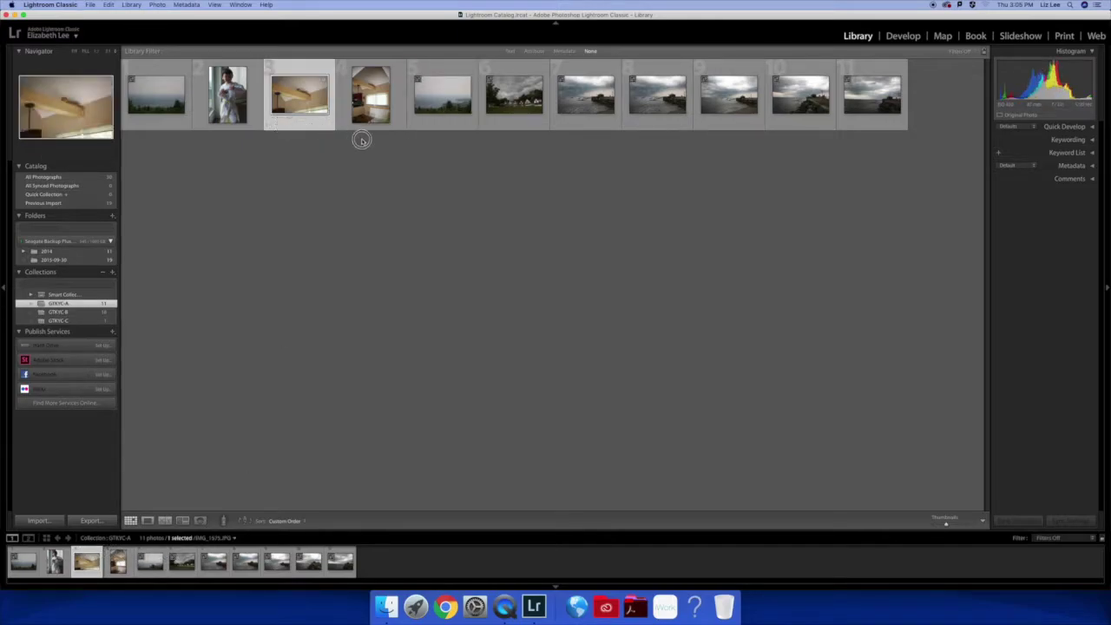
{"action": "mouse_move", "coordinate": [299, 103]}
{"action": "left_mouse_down"}
{"action": "mouse_move", "coordinate": [503, 167]}
{"action": "mouse_move", "coordinate": [669, 157]}
{"action": "mouse_move", "coordinate": [961, 95]}
{"action": "mouse_move", "coordinate": [942, 92]}
{"action": "left_mouse_up"}
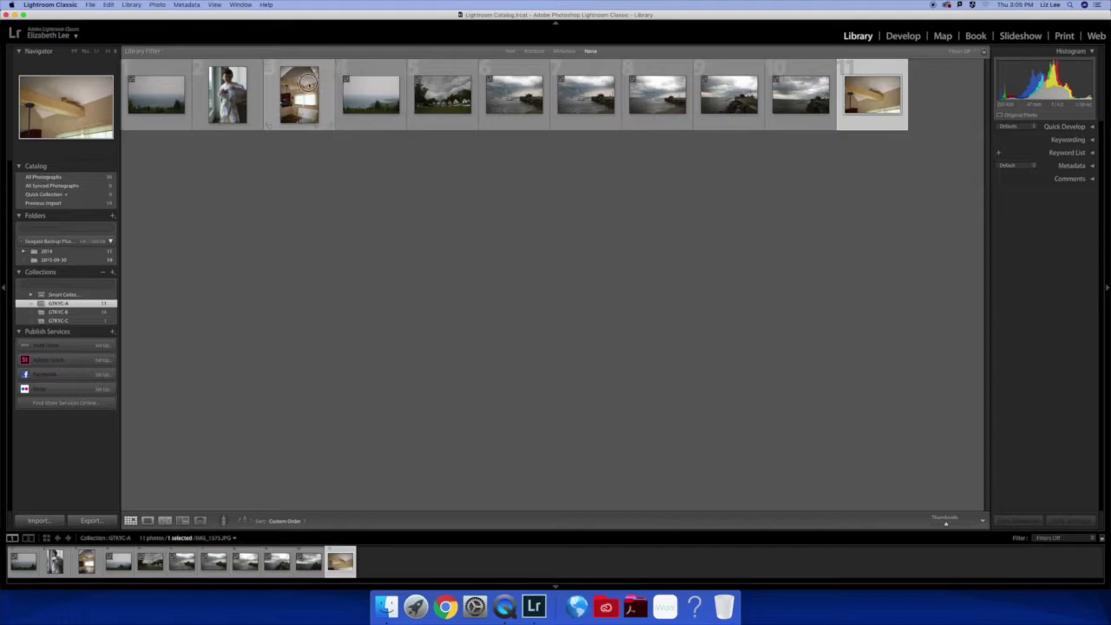
{"action": "left_click_drag", "start_coordinate": [308, 83], "coordinate": [921, 94]}
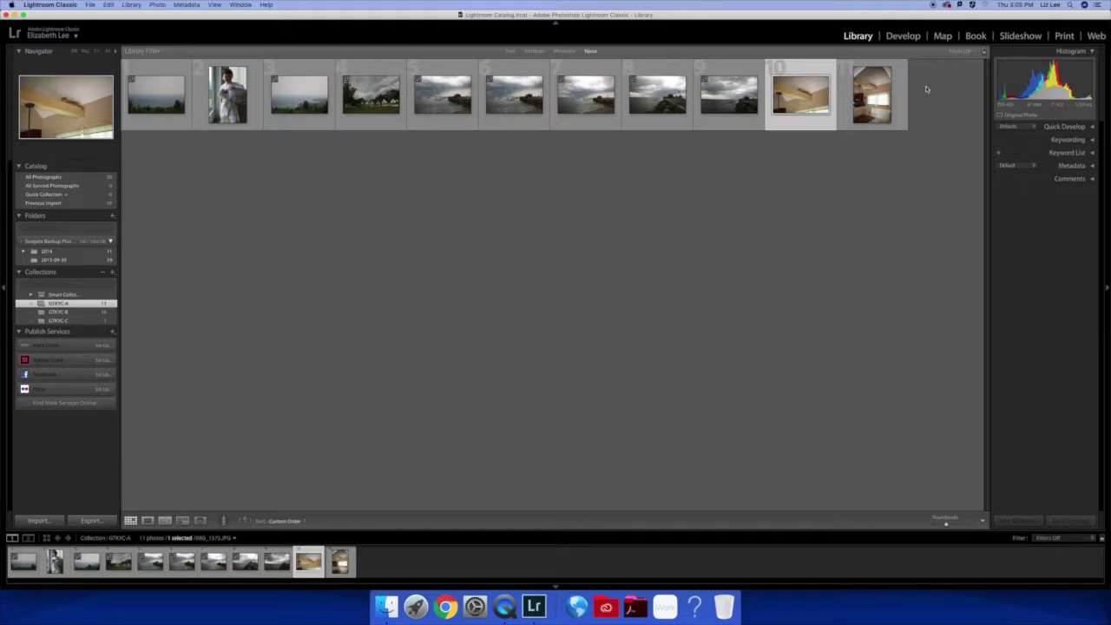
{"action": "left_click", "coordinate": [290, 521]}
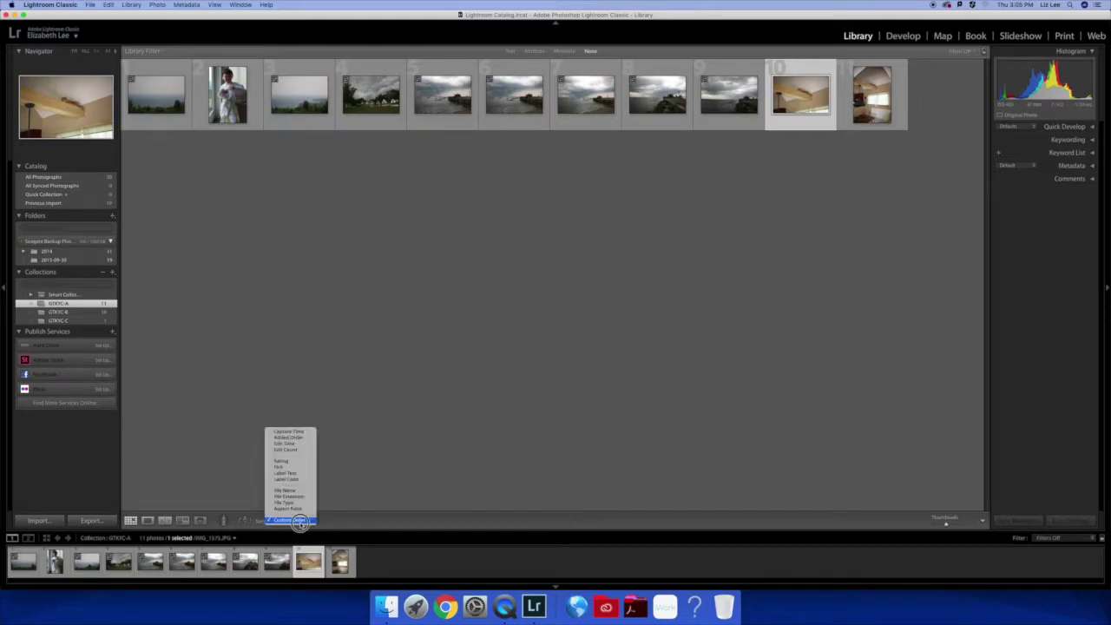
{"action": "left_click", "coordinate": [300, 431]}
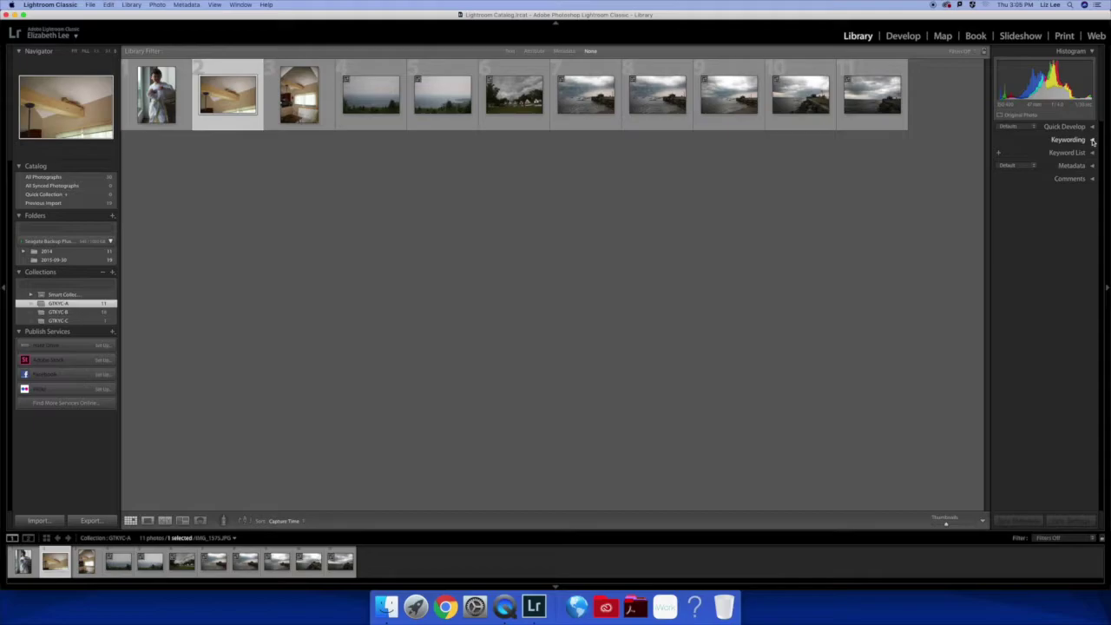
Step: Expand the Metadata section in the right panel after briefly toggling Keywording and Keyword List
{"action": "left_click", "coordinate": [1092, 141]}
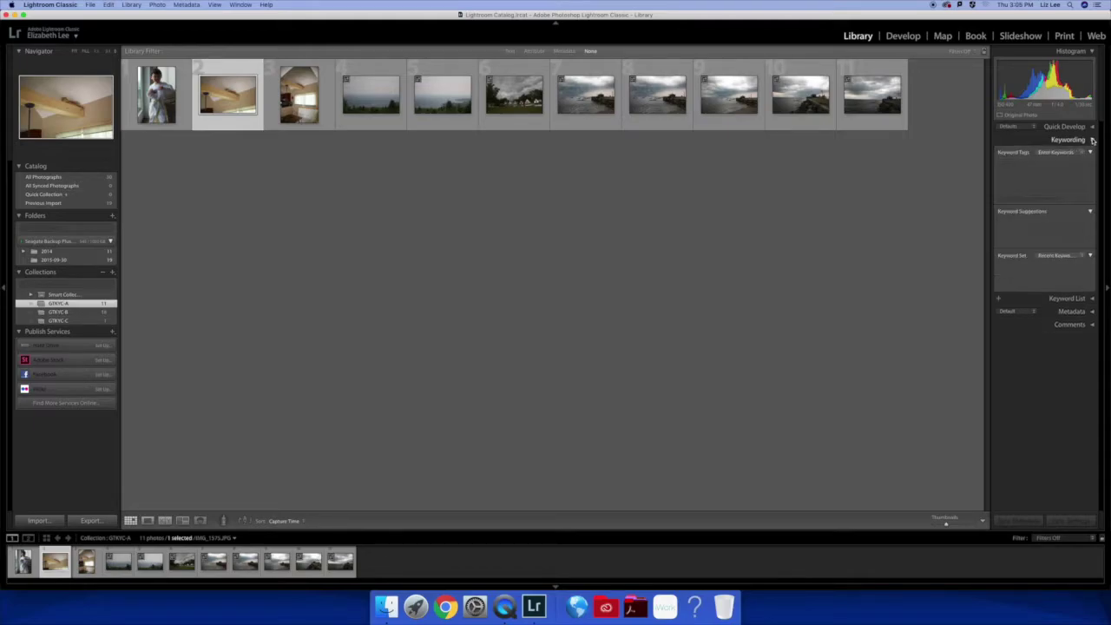
{"action": "left_click", "coordinate": [1092, 141]}
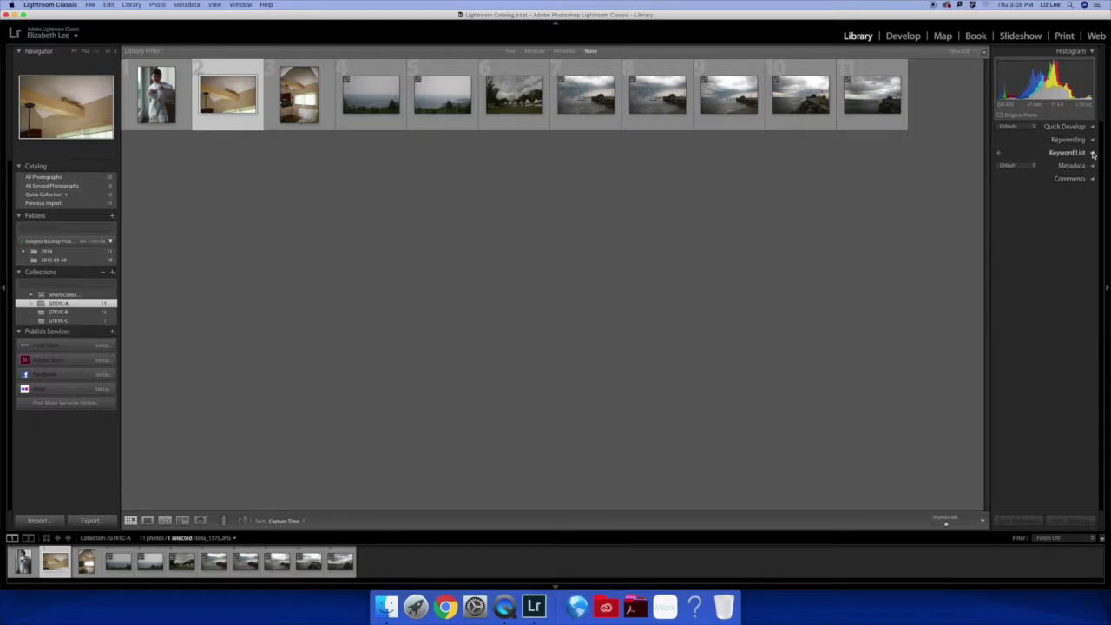
{"action": "left_click", "coordinate": [1092, 153]}
{"action": "left_click", "coordinate": [1092, 153]}
{"action": "left_click", "coordinate": [1093, 166]}
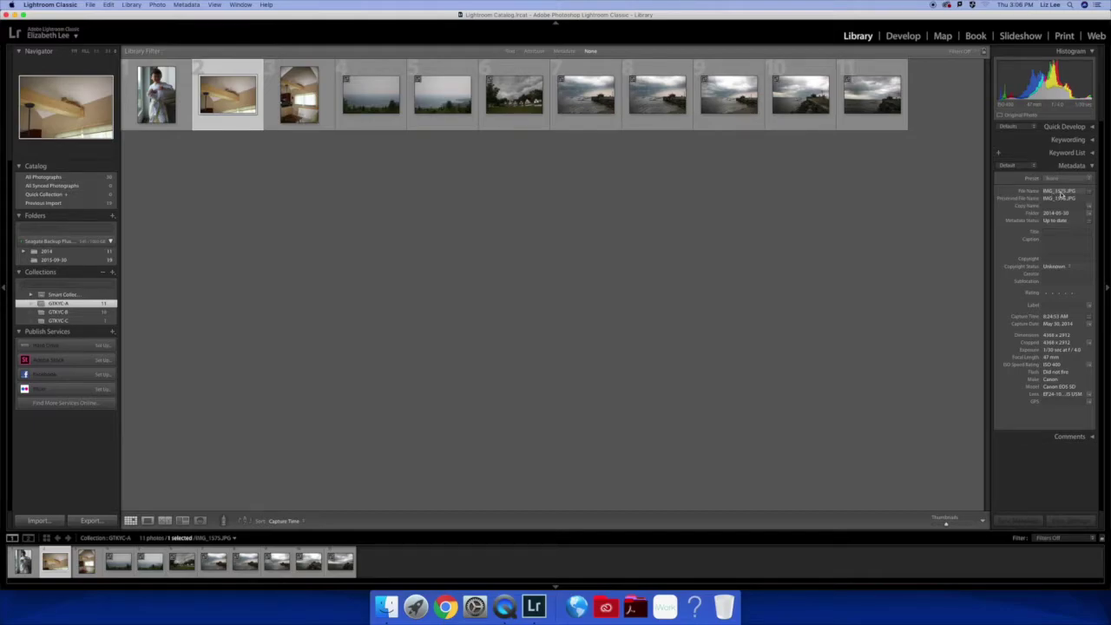
Step: Title the interior photo IMG_1575.JPG 'Fred', then drag Lightroom down to reveal Finder
{"action": "left_click", "coordinate": [1054, 232]}
{"action": "left_click", "coordinate": [1047, 250]}
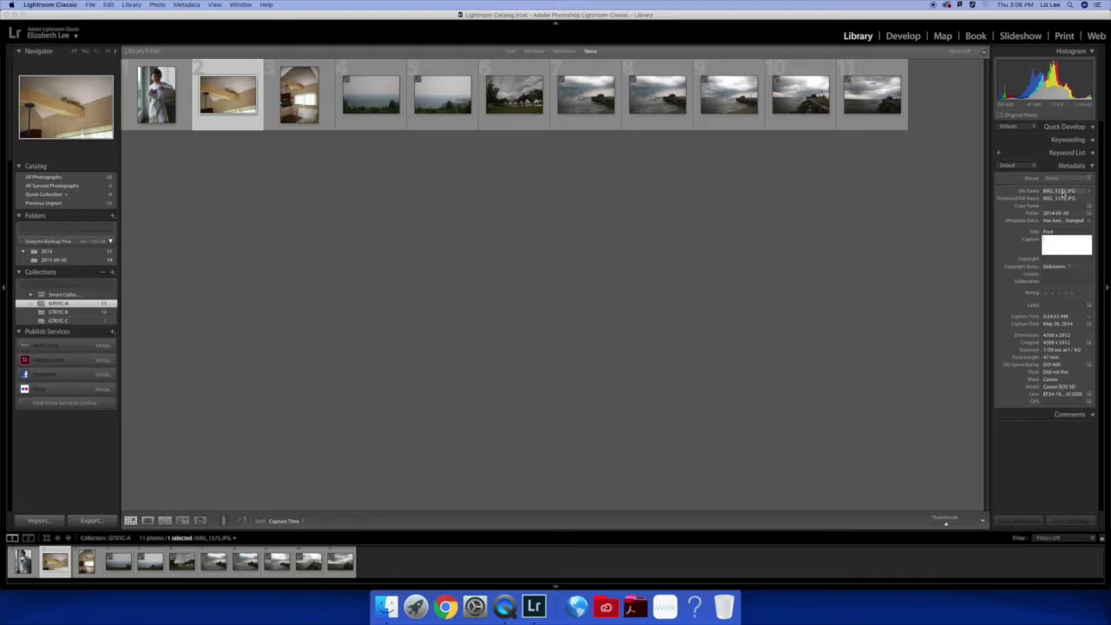
{"action": "left_click_drag", "start_coordinate": [925, 19], "coordinate": [920, 226]}
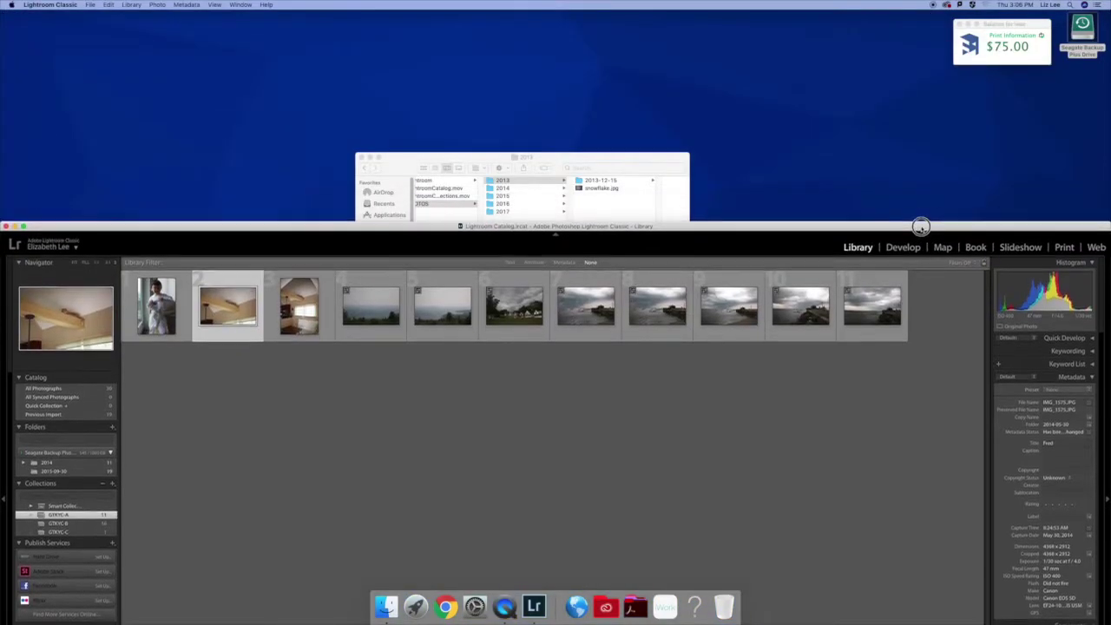
Step: In Finder, browse 2015, 2015-12-15, 2014 and 2014-05-30, then close it and move Lightroom back up
{"action": "left_click", "coordinate": [594, 181]}
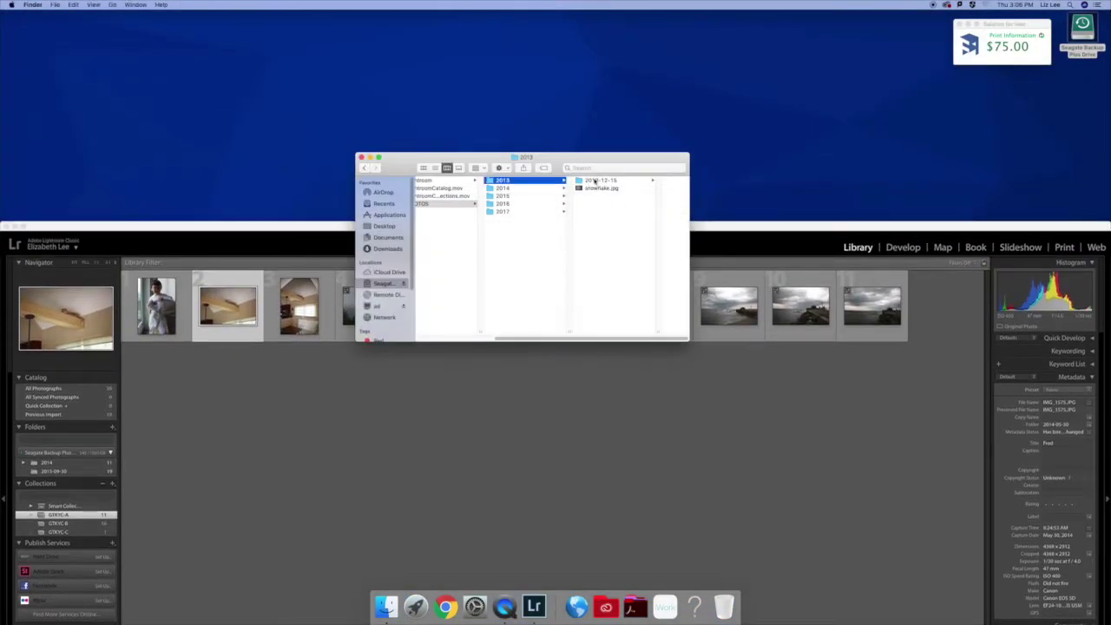
{"action": "left_click", "coordinate": [533, 194]}
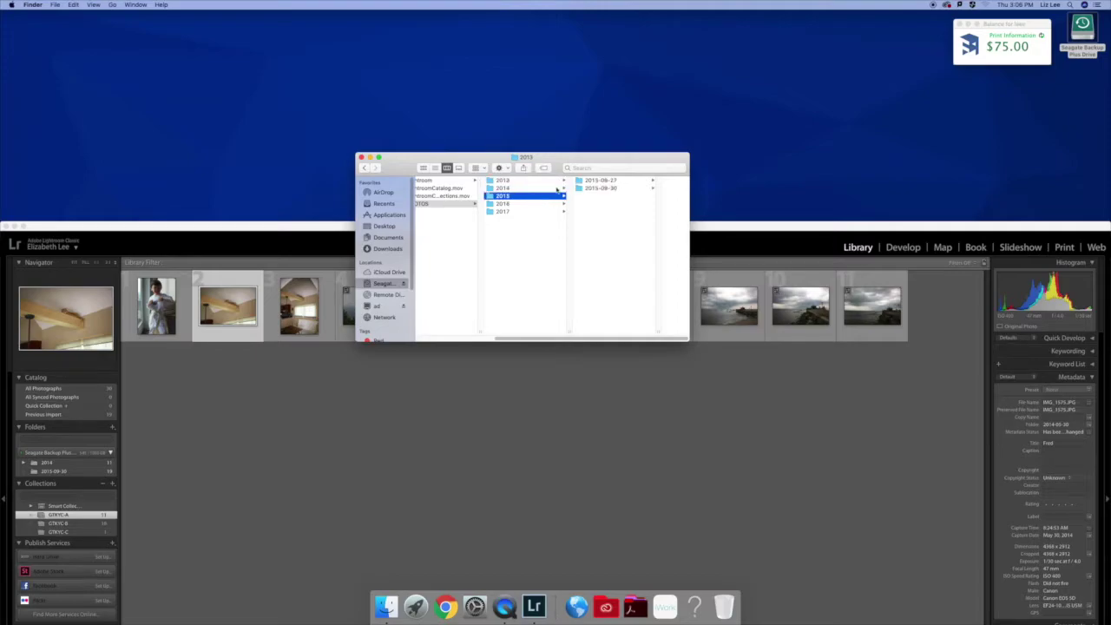
{"action": "left_click", "coordinate": [603, 180]}
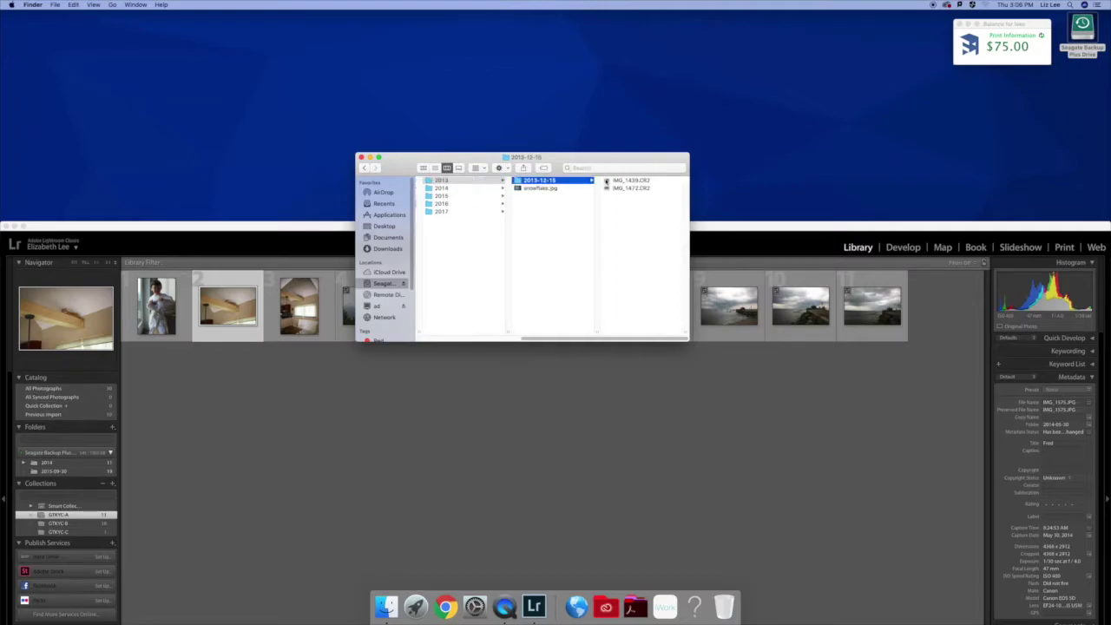
{"action": "left_click", "coordinate": [476, 188]}
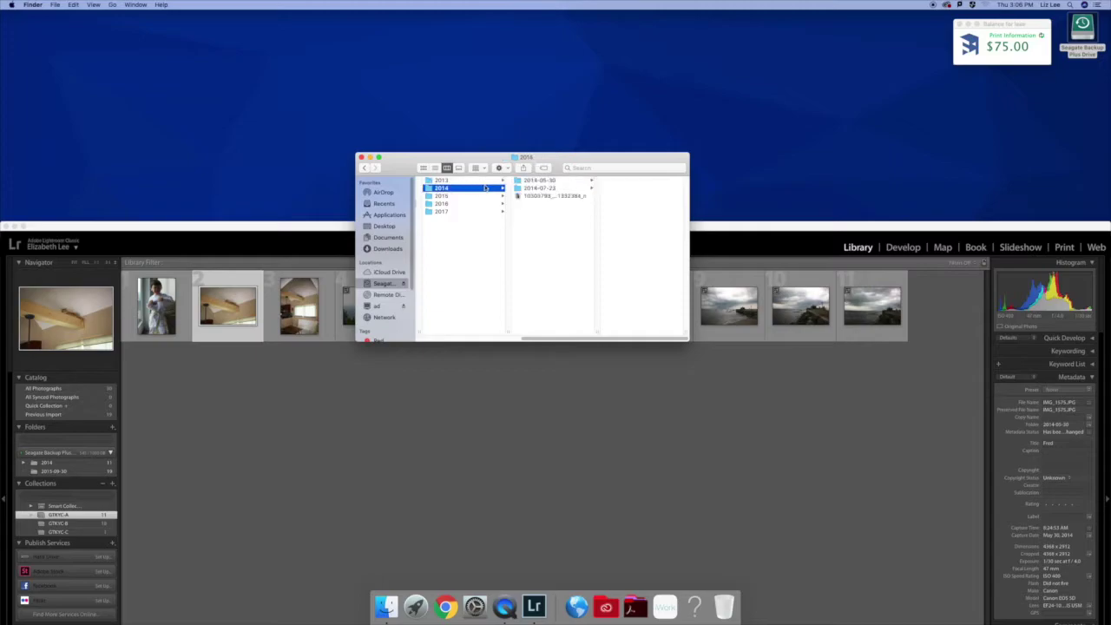
{"action": "left_click", "coordinate": [537, 180]}
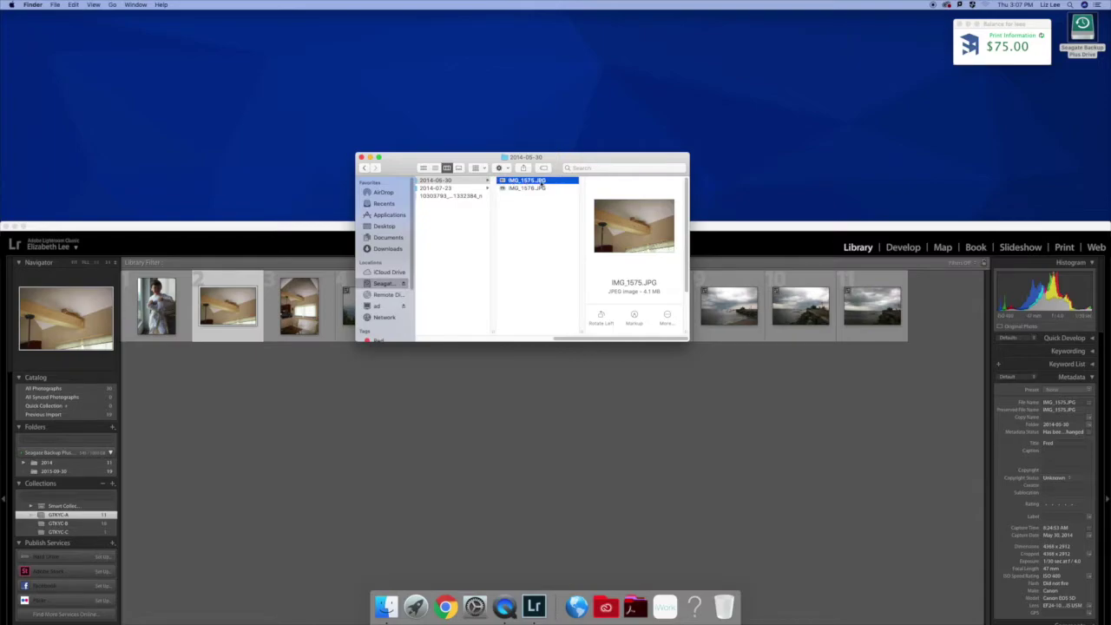
{"action": "left_click", "coordinate": [363, 158]}
{"action": "left_click_drag", "start_coordinate": [592, 228], "coordinate": [606, 18]}
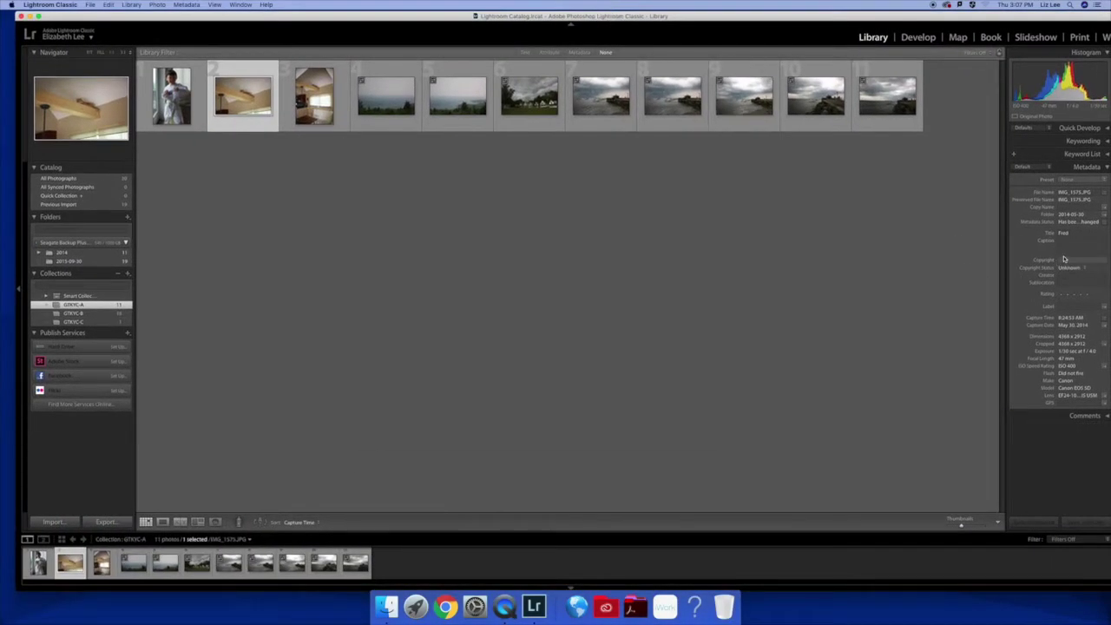
Step: Select all 11 photos in GTKYC-A and switch to the Print module
{"action": "left_click", "coordinate": [426, 181]}
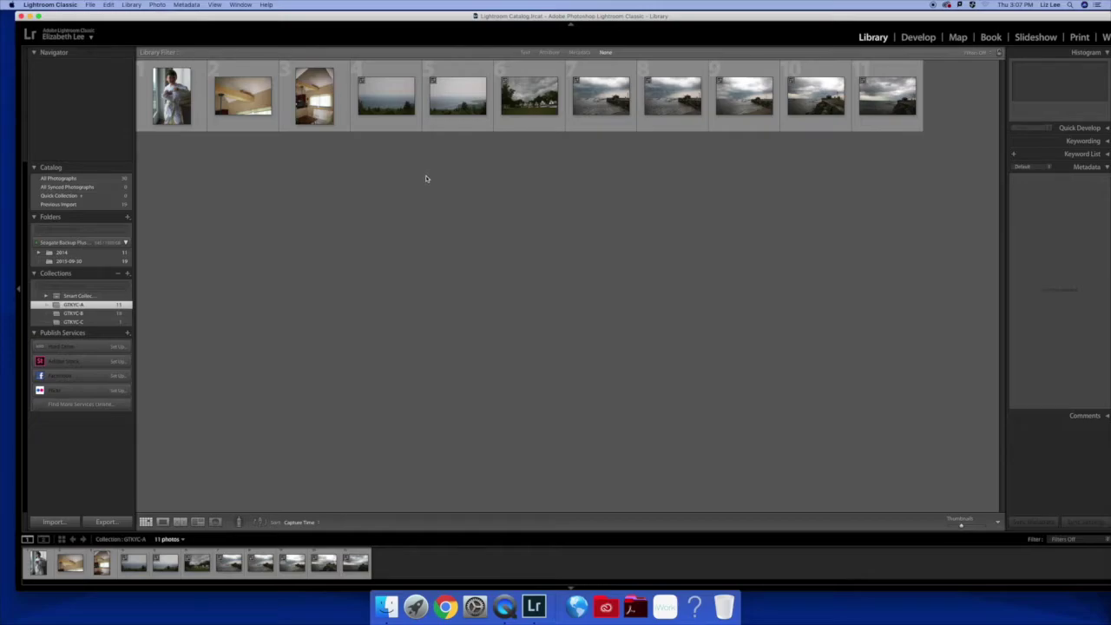
{"action": "key", "text": "super+a"}
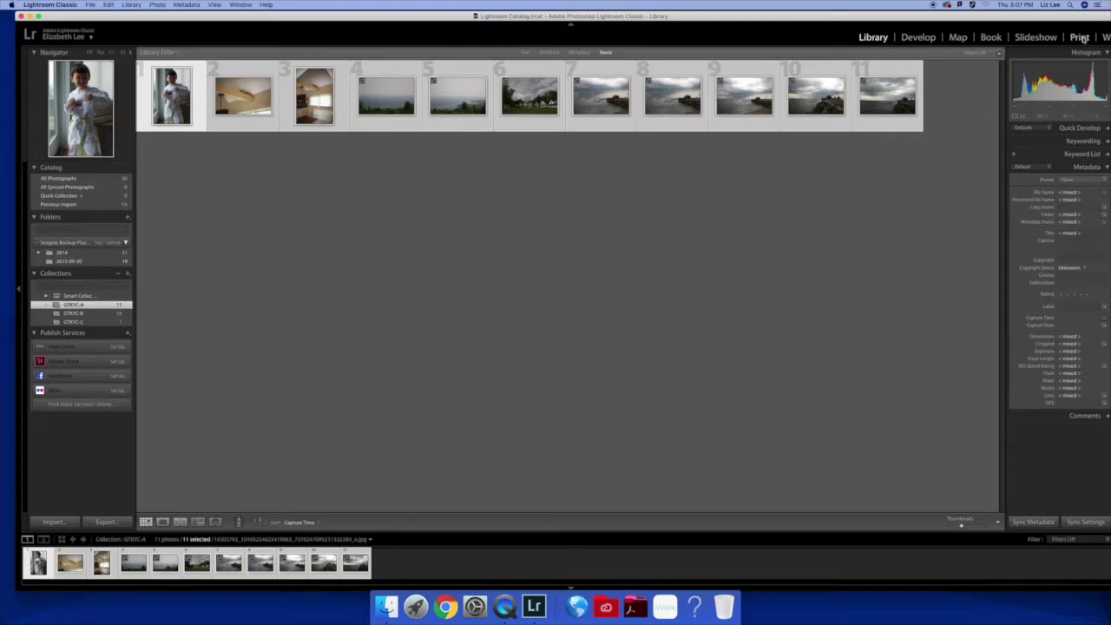
{"action": "left_click", "coordinate": [1079, 37]}
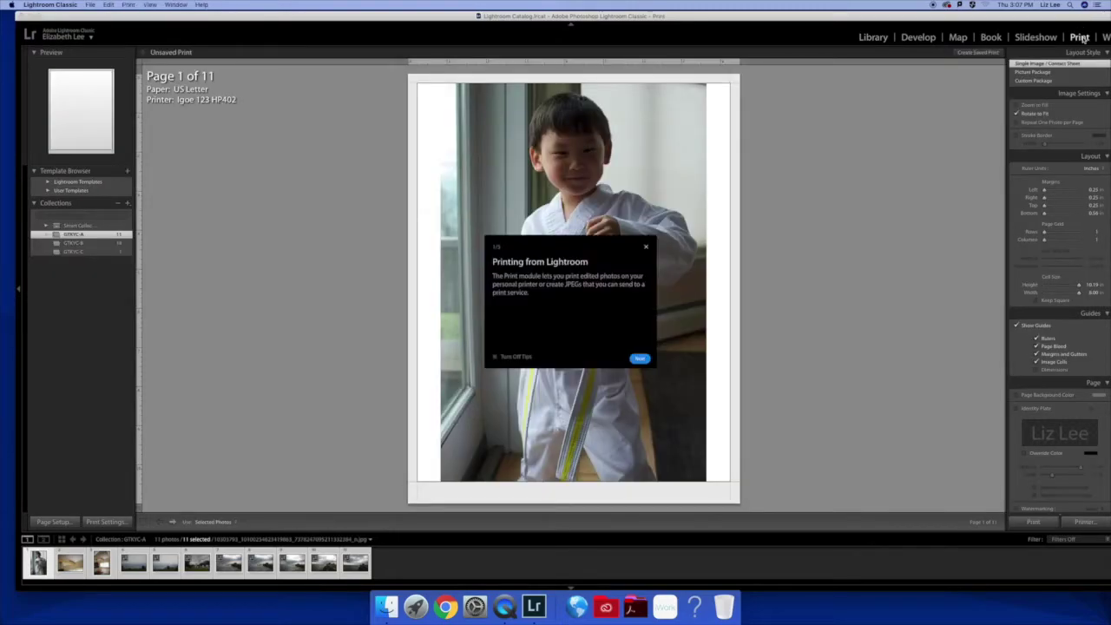
Step: Dismiss the printing tip and apply the Lightroom template 4x5 Contact Sheet
{"action": "left_click", "coordinate": [647, 250]}
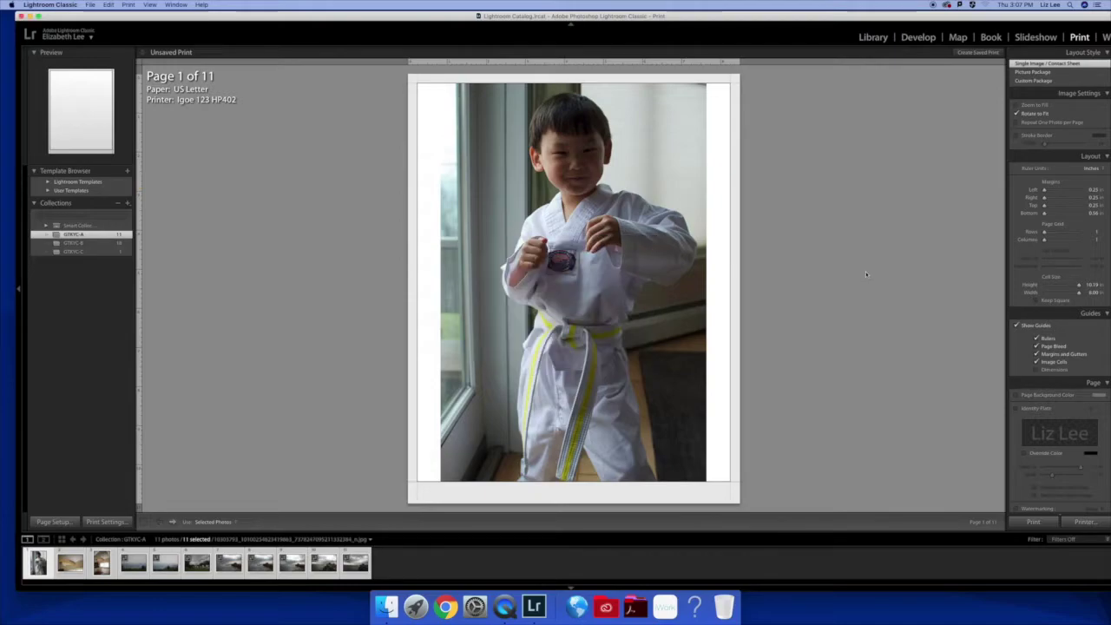
{"action": "left_click", "coordinate": [48, 184]}
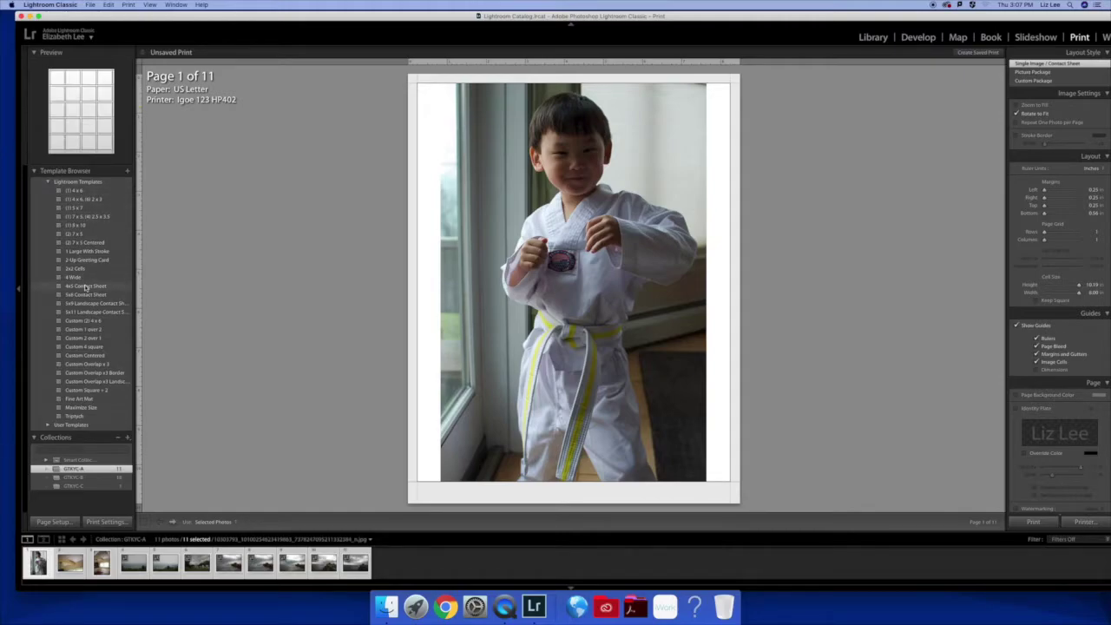
{"action": "left_click", "coordinate": [85, 286]}
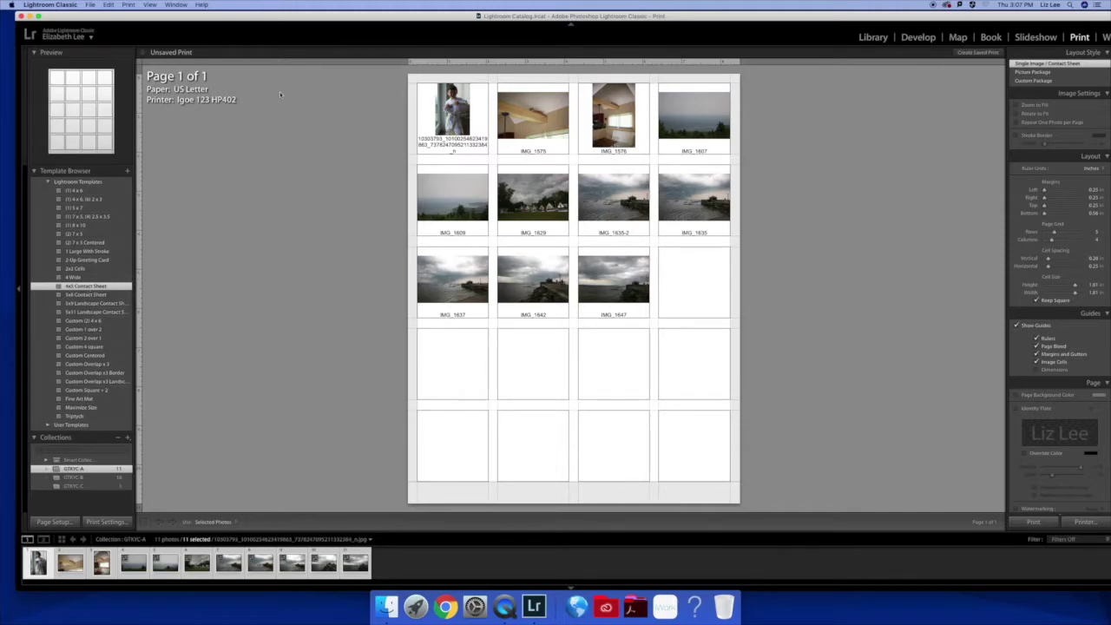
Step: In the Library grid, give the first photo, the boy in the white uniform, a Title
{"action": "left_click", "coordinate": [873, 37]}
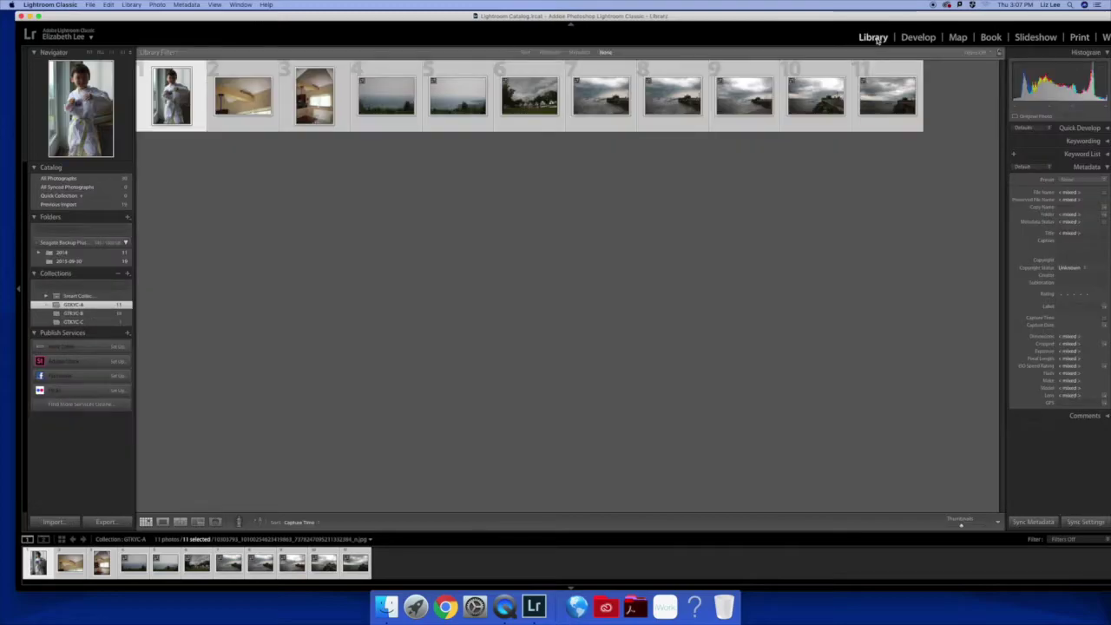
{"action": "left_click", "coordinate": [174, 65]}
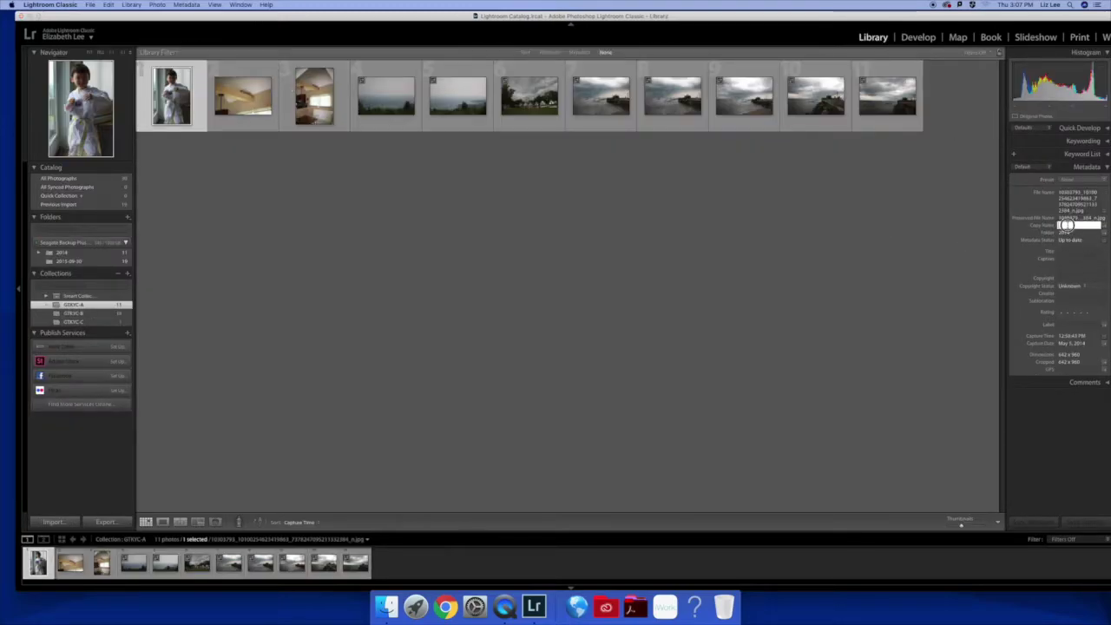
{"action": "left_click", "coordinate": [1068, 250]}
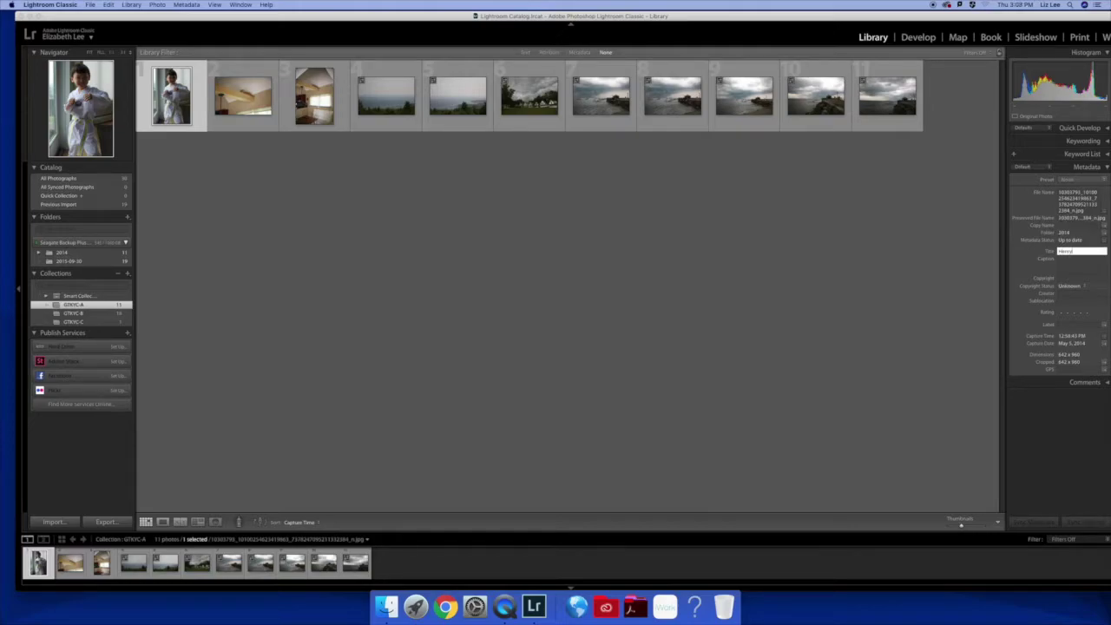
{"action": "key", "text": "Return"}
Step: Reselect all 11 photos and return to the Print contact sheet
{"action": "left_click", "coordinate": [1081, 39]}
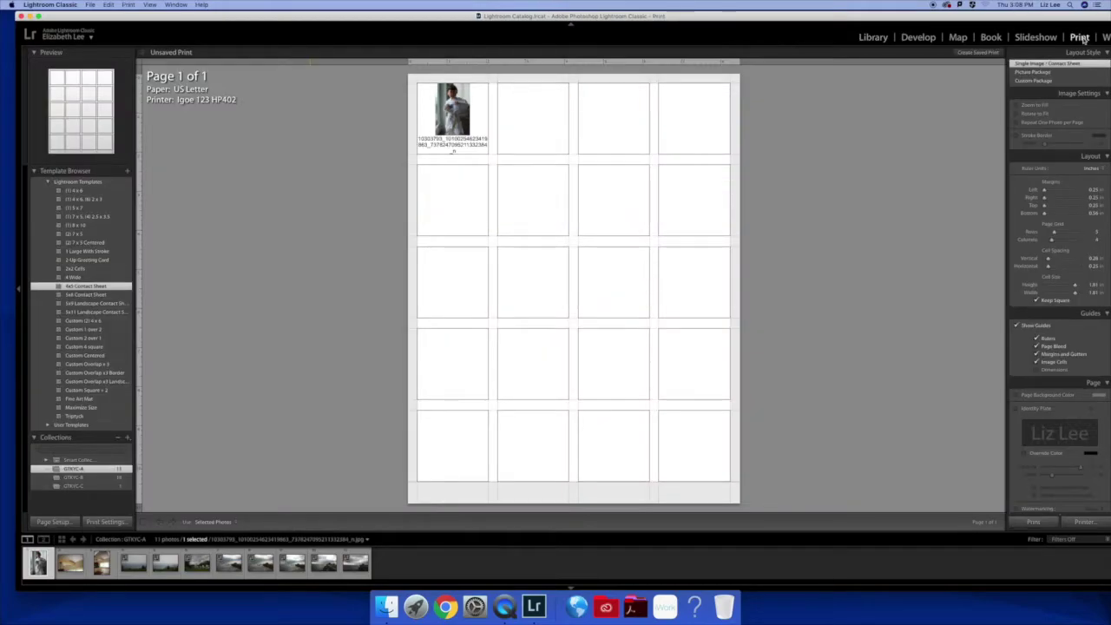
{"action": "left_click", "coordinate": [872, 39]}
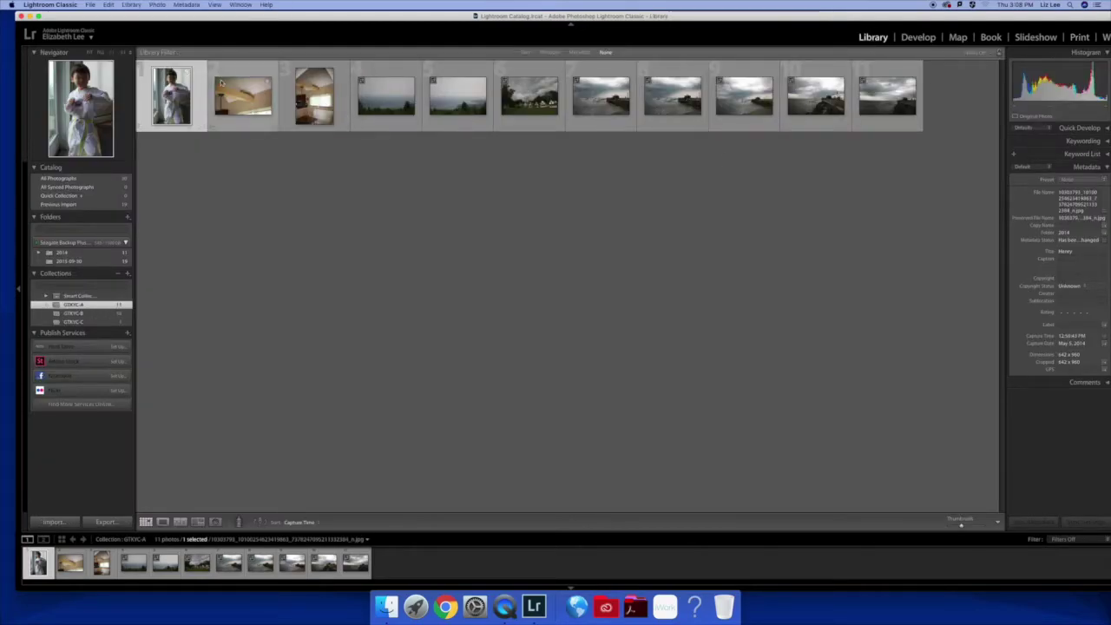
{"action": "left_click", "coordinate": [875, 79], "text": "shift"}
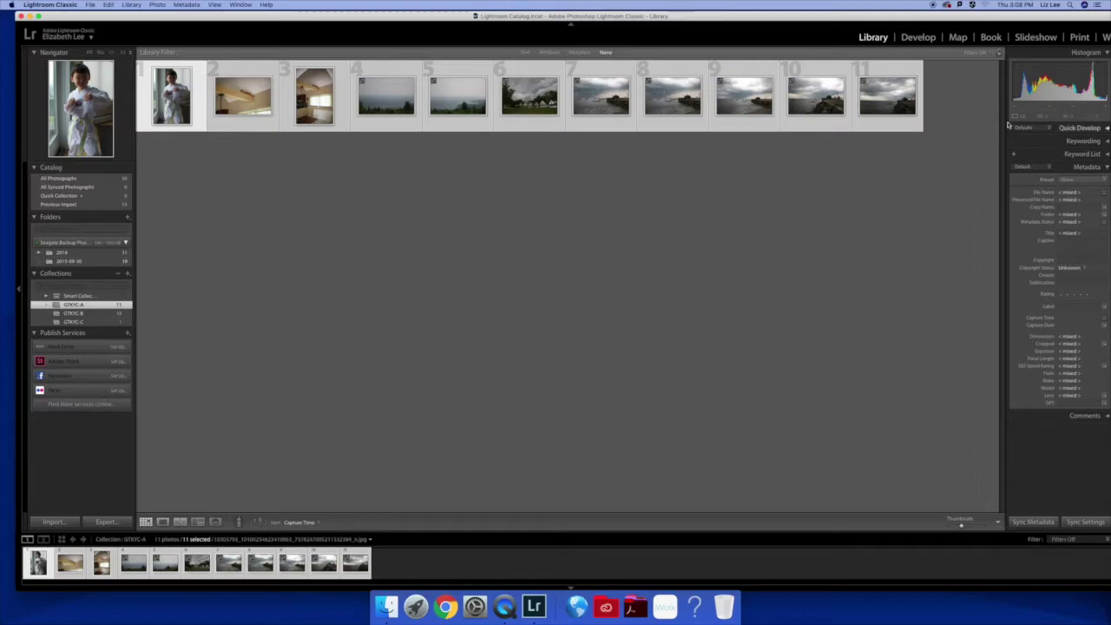
{"action": "left_click", "coordinate": [1081, 38]}
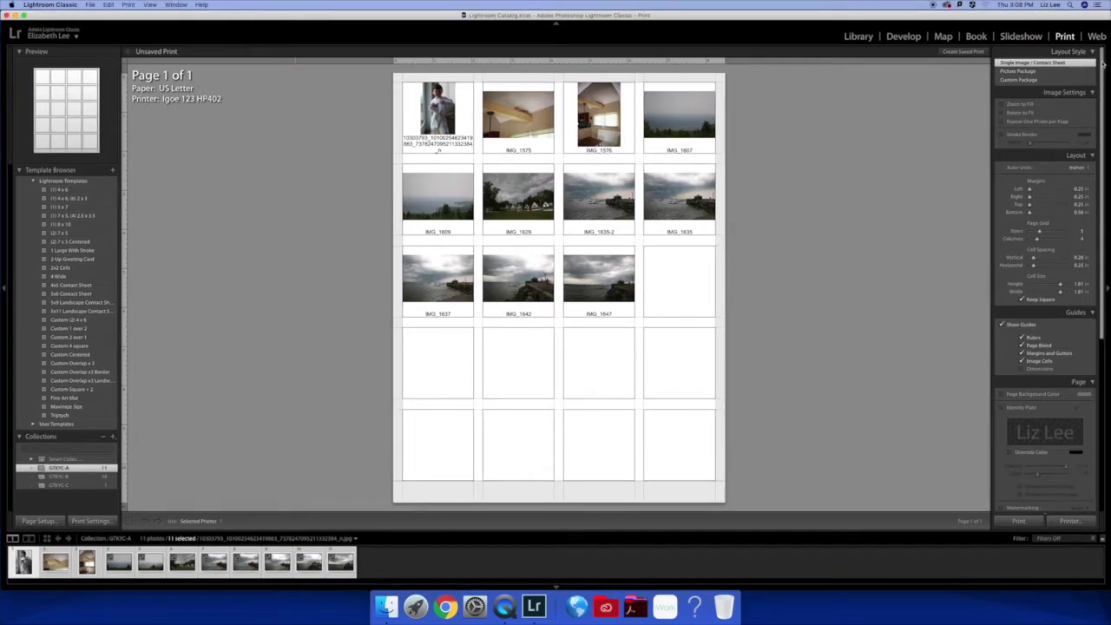
Step: Widen the Left margin to about 1 inch and increase Rows to about 7
{"action": "left_click_drag", "start_coordinate": [1103, 64], "coordinate": [1095, 270]}
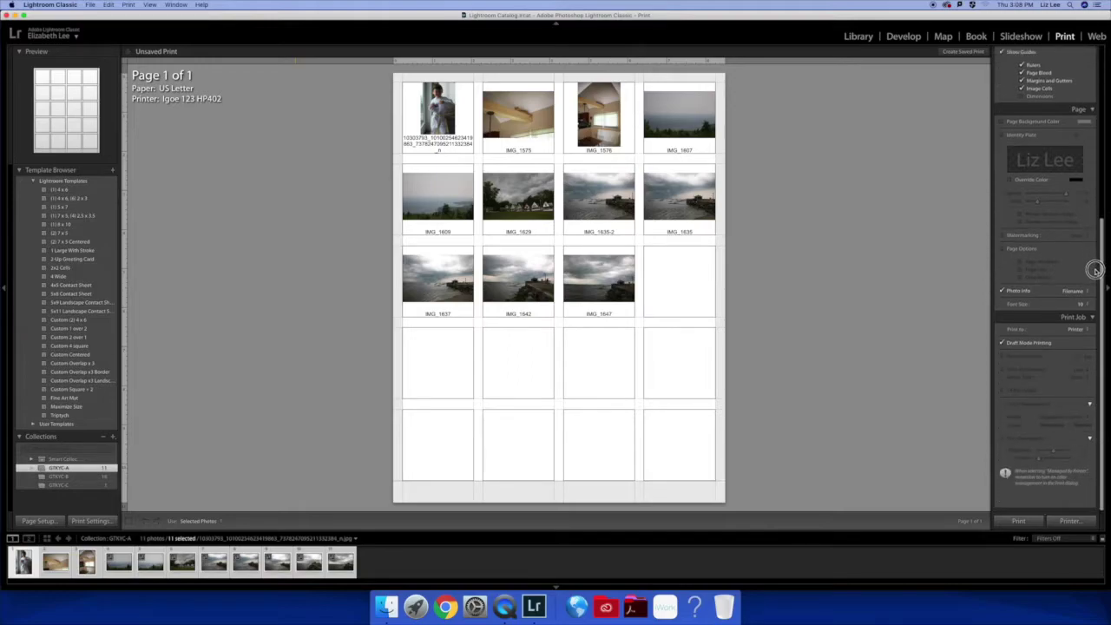
{"action": "scroll", "coordinate": [1084, 183], "scroll_direction": "up", "scroll_amount": 10}
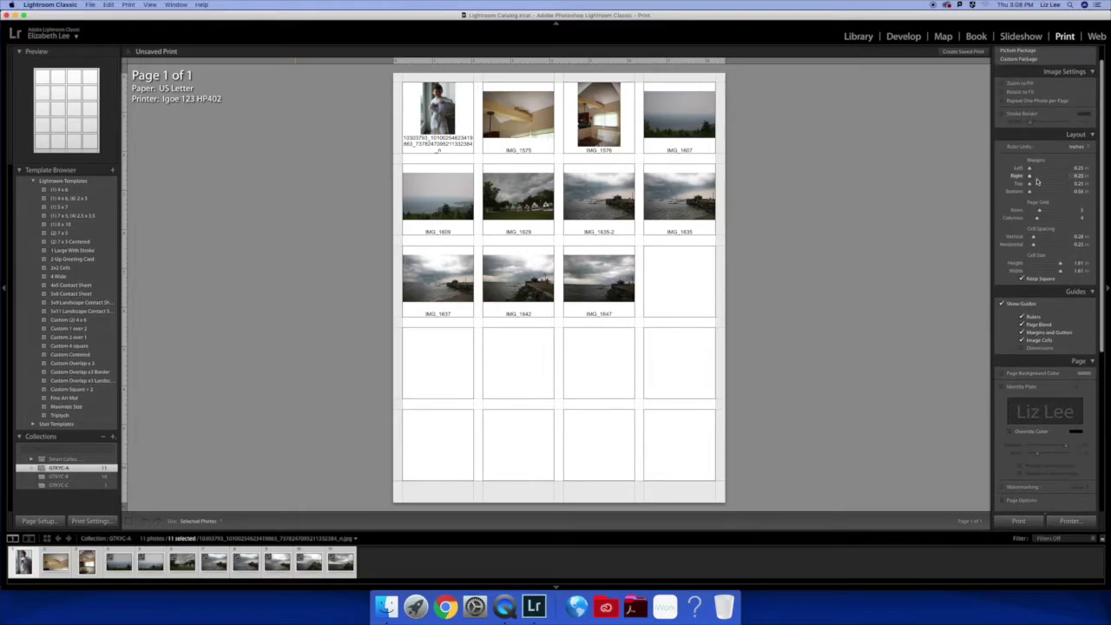
{"action": "left_click_drag", "start_coordinate": [1030, 168], "coordinate": [1029, 178]}
{"action": "mouse_move", "coordinate": [1038, 210]}
{"action": "left_mouse_down"}
{"action": "mouse_move", "coordinate": [1055, 209]}
{"action": "mouse_move", "coordinate": [1022, 211]}
{"action": "mouse_move", "coordinate": [1032, 213]}
{"action": "left_mouse_up"}
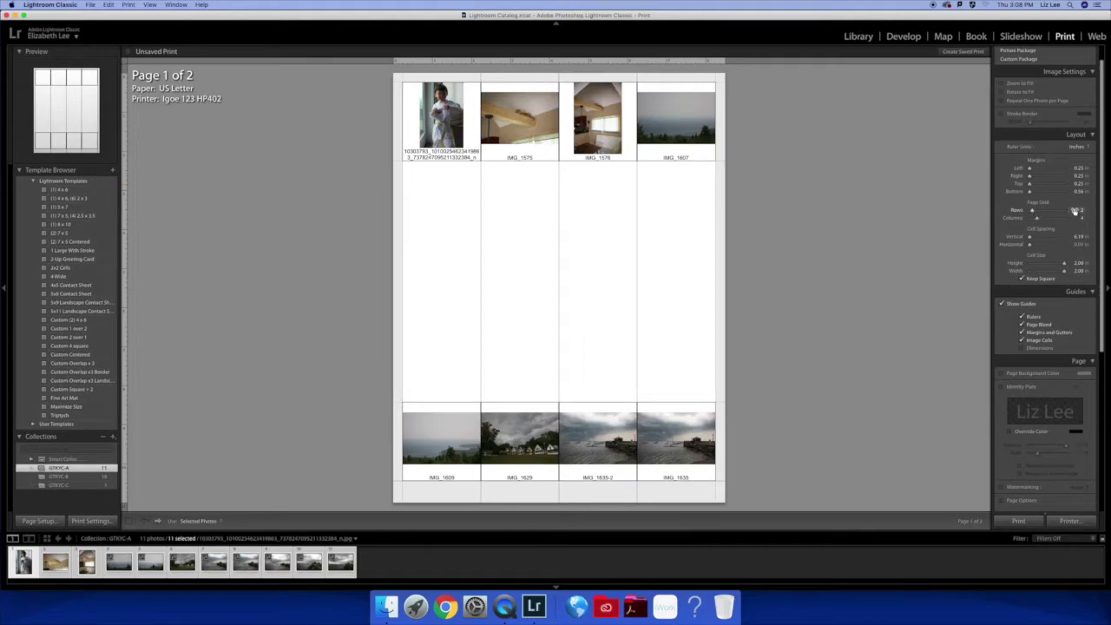
Step: Rate the first photo five stars and reapply the 4x5 Contact Sheet template
{"action": "key", "text": "5"}
{"action": "left_click", "coordinate": [1078, 216]}
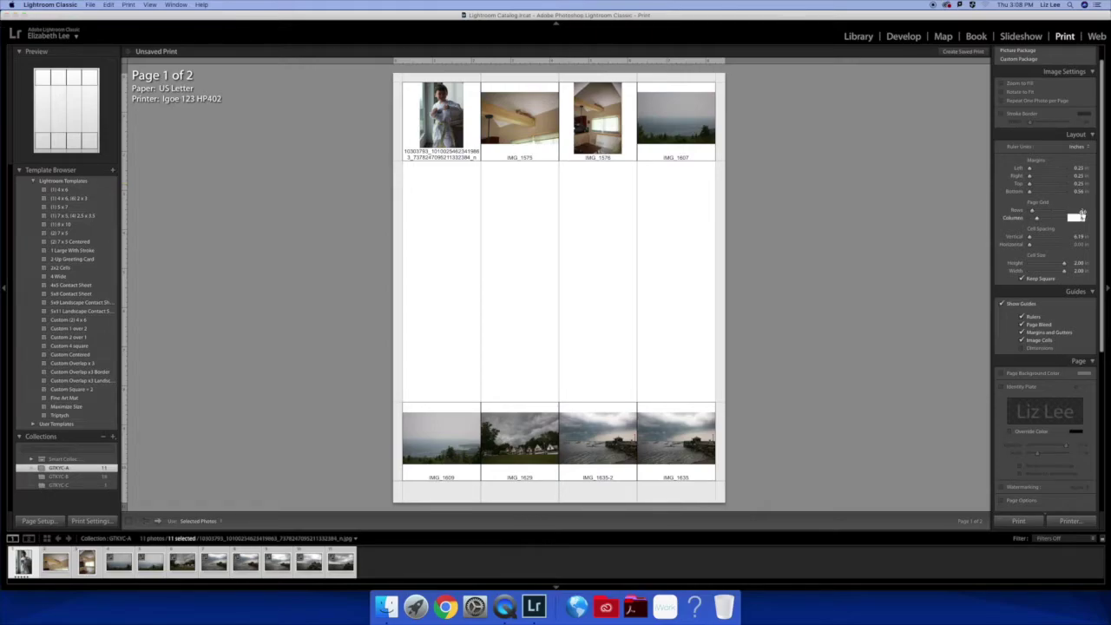
{"action": "left_click", "coordinate": [78, 284]}
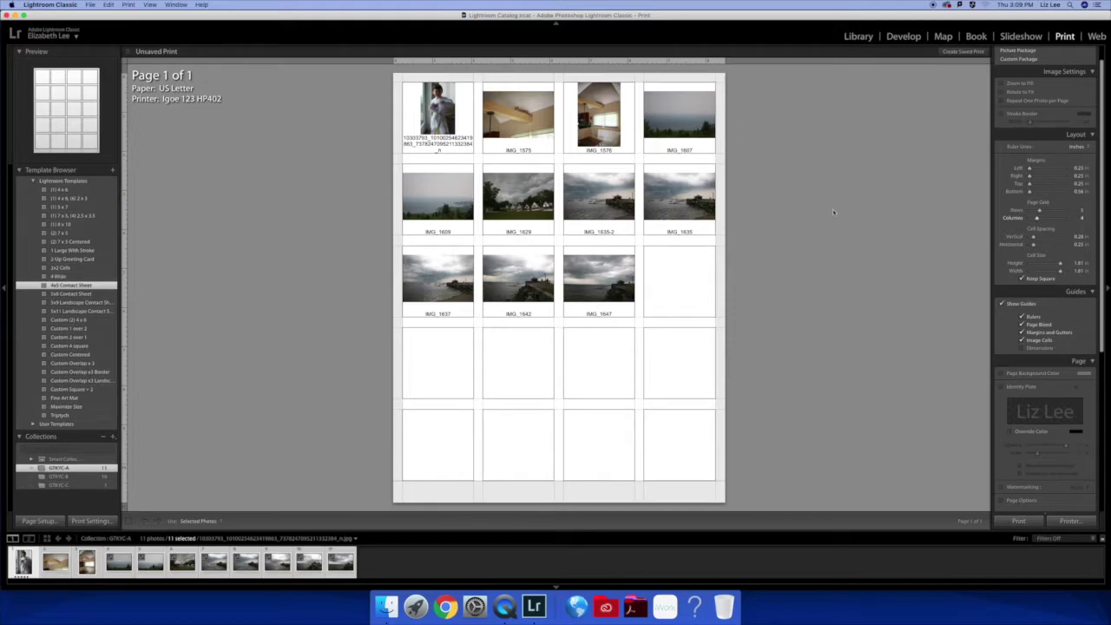
Step: In Guides, uncheck Rulers and Page Bleed; leave Margins and Gutters and Image Cells shown
{"action": "left_click", "coordinate": [1002, 305]}
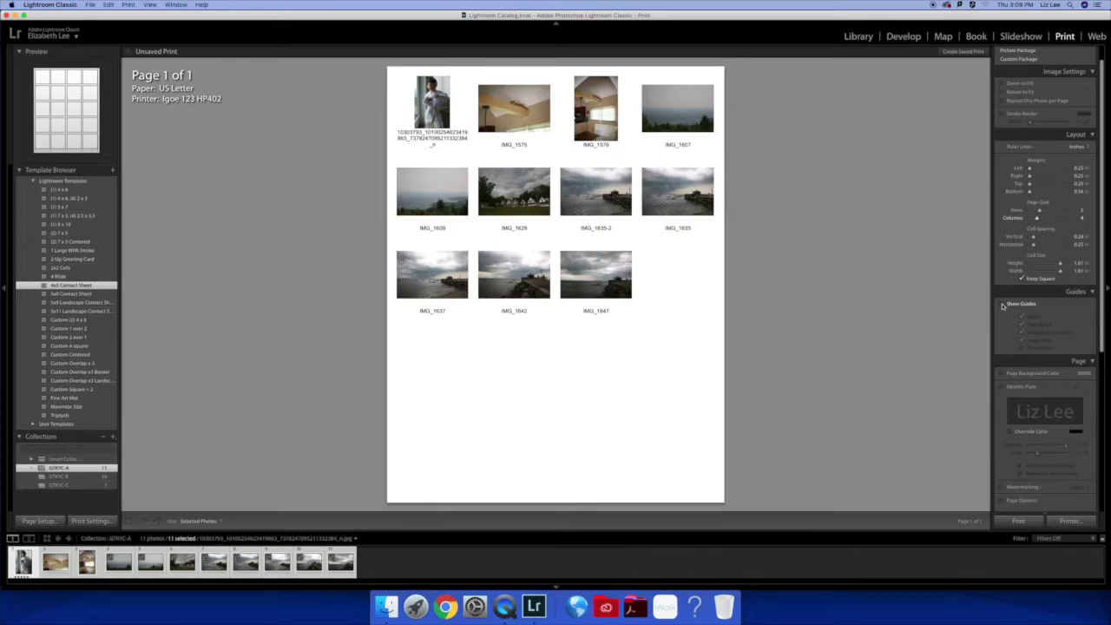
{"action": "left_click", "coordinate": [1002, 305]}
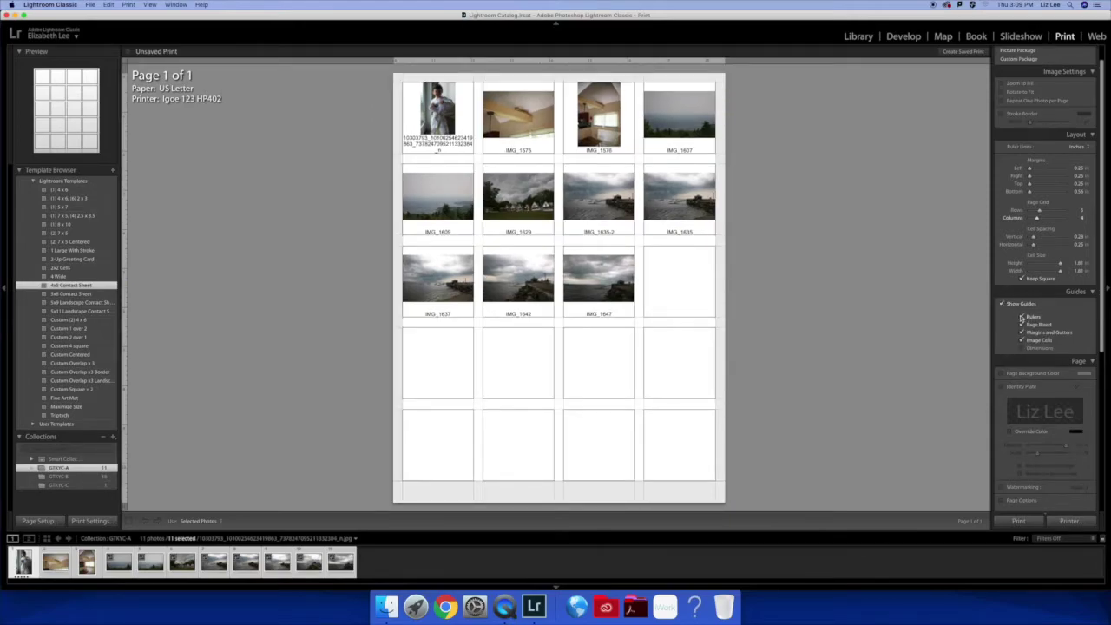
{"action": "left_click", "coordinate": [1021, 318]}
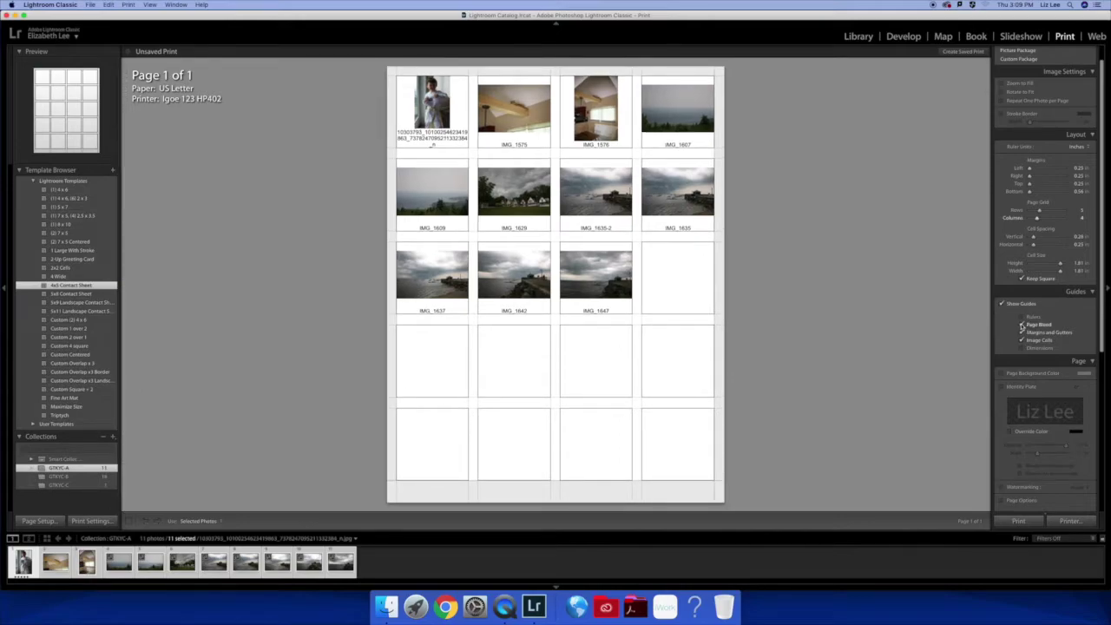
{"action": "left_click", "coordinate": [1020, 325]}
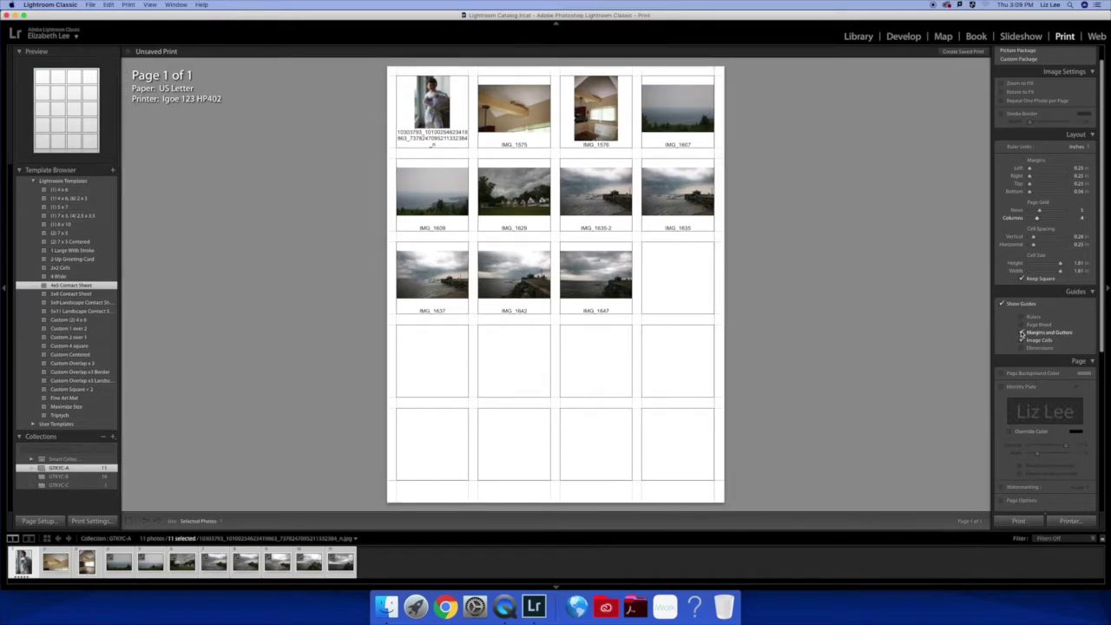
{"action": "left_click", "coordinate": [1022, 333]}
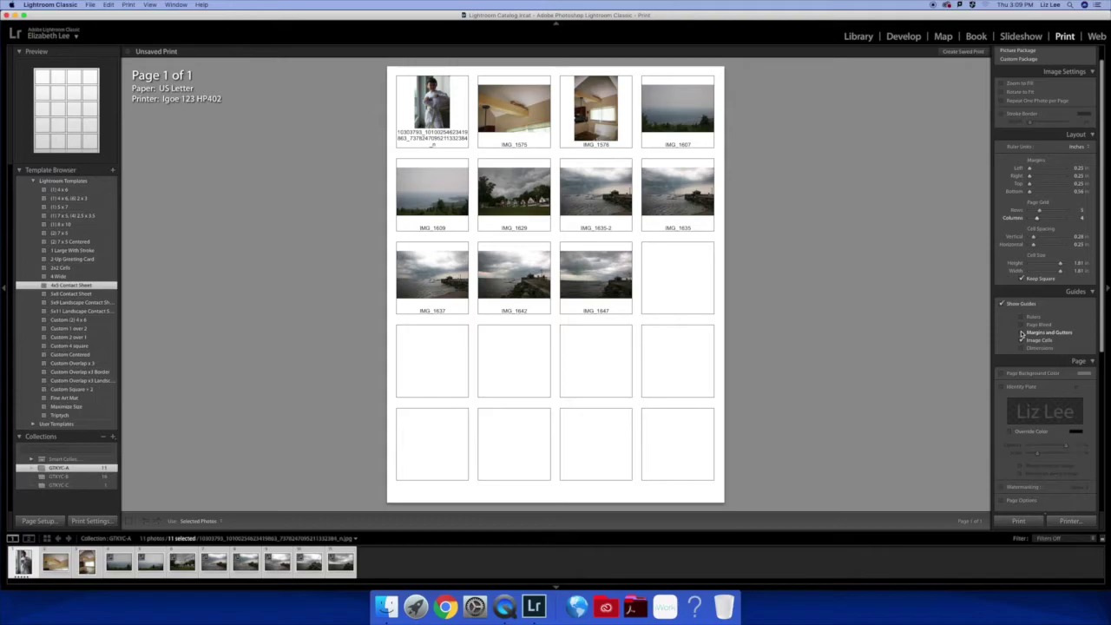
{"action": "left_click", "coordinate": [1021, 333]}
{"action": "left_click", "coordinate": [1022, 341]}
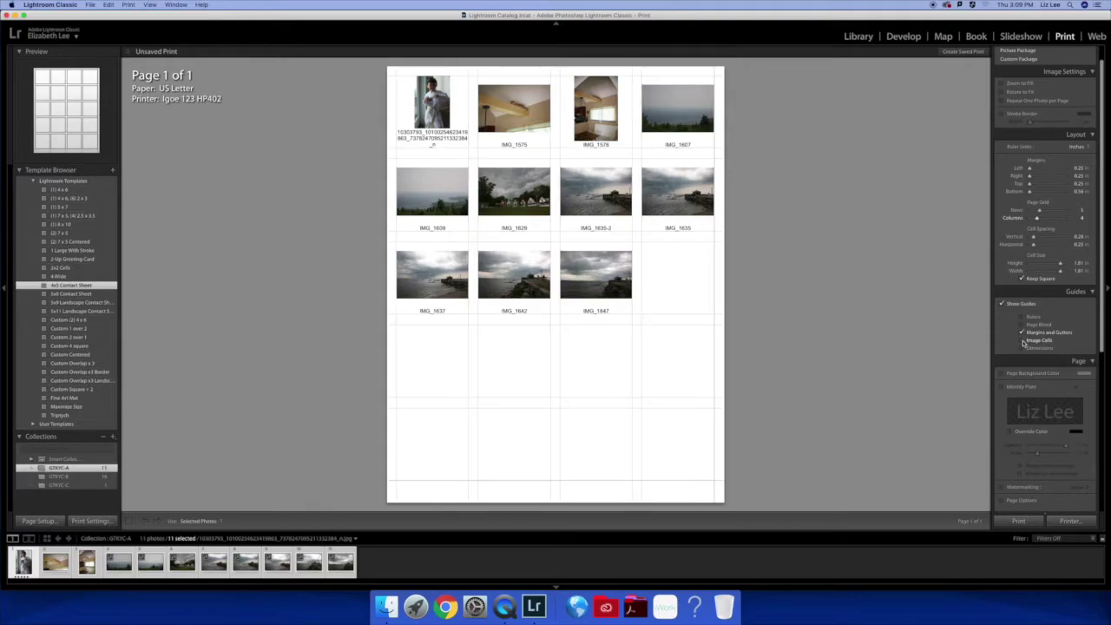
{"action": "left_click", "coordinate": [1022, 341]}
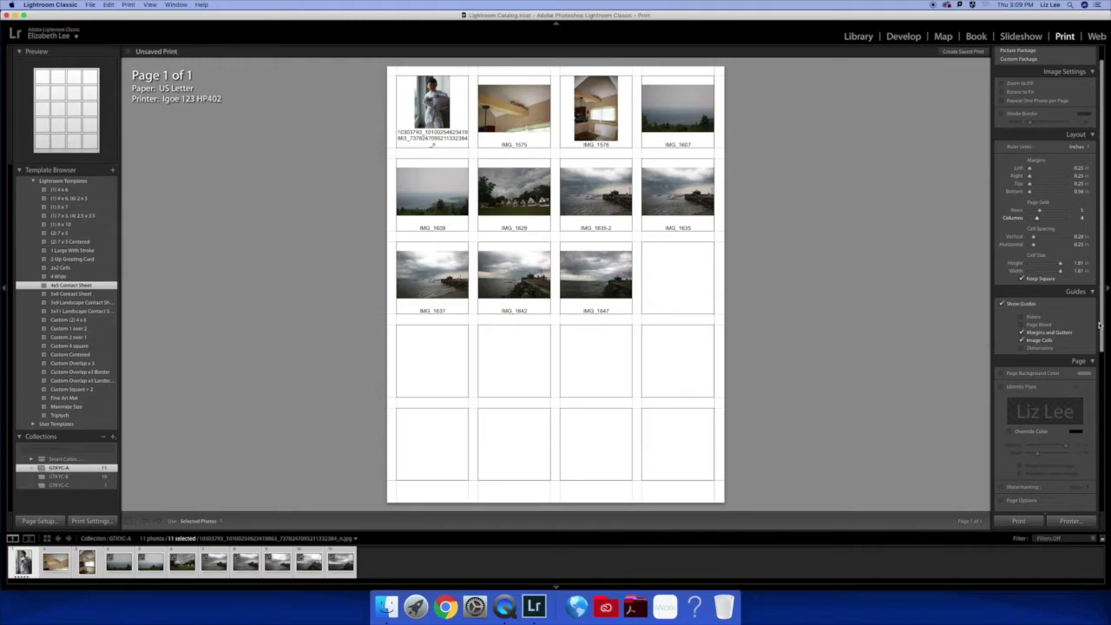
{"action": "left_click_drag", "start_coordinate": [1100, 331], "coordinate": [1101, 368]}
{"action": "scroll", "coordinate": [1100, 368], "scroll_direction": "down", "scroll_amount": 5}
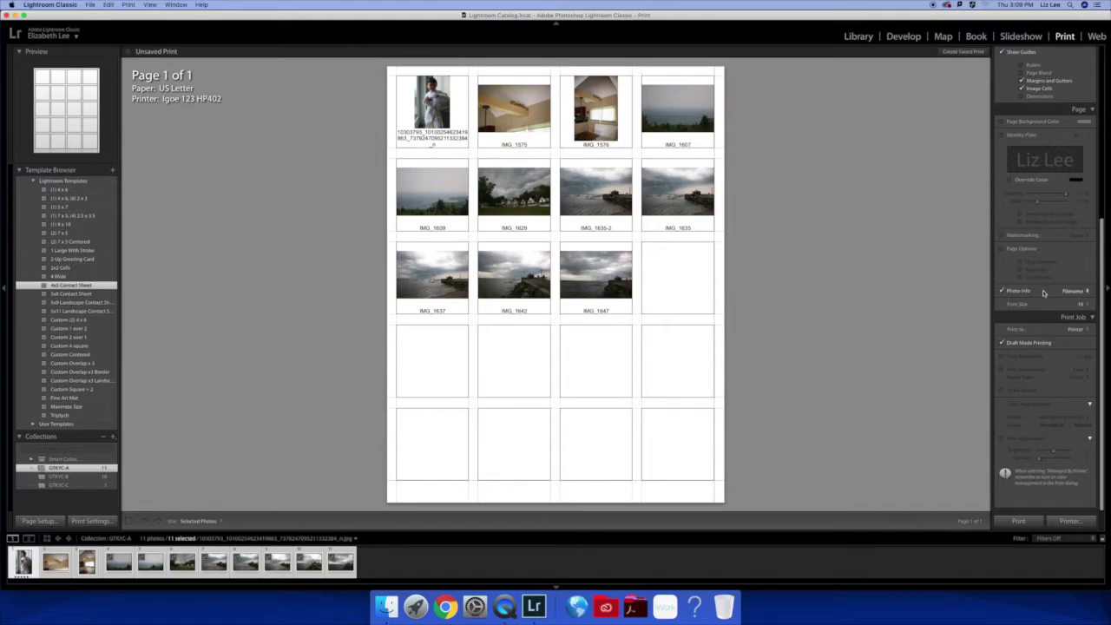
Step: Open the Photo Info Text Template Editor and delete the Filename token
{"action": "left_click", "coordinate": [1073, 291]}
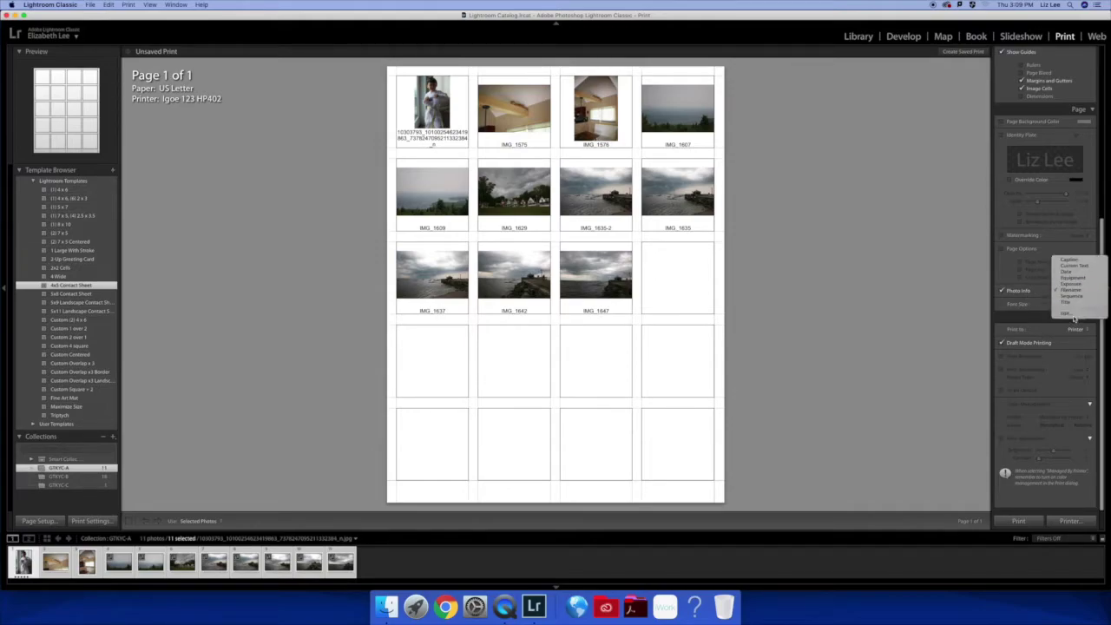
{"action": "left_click", "coordinate": [1074, 317]}
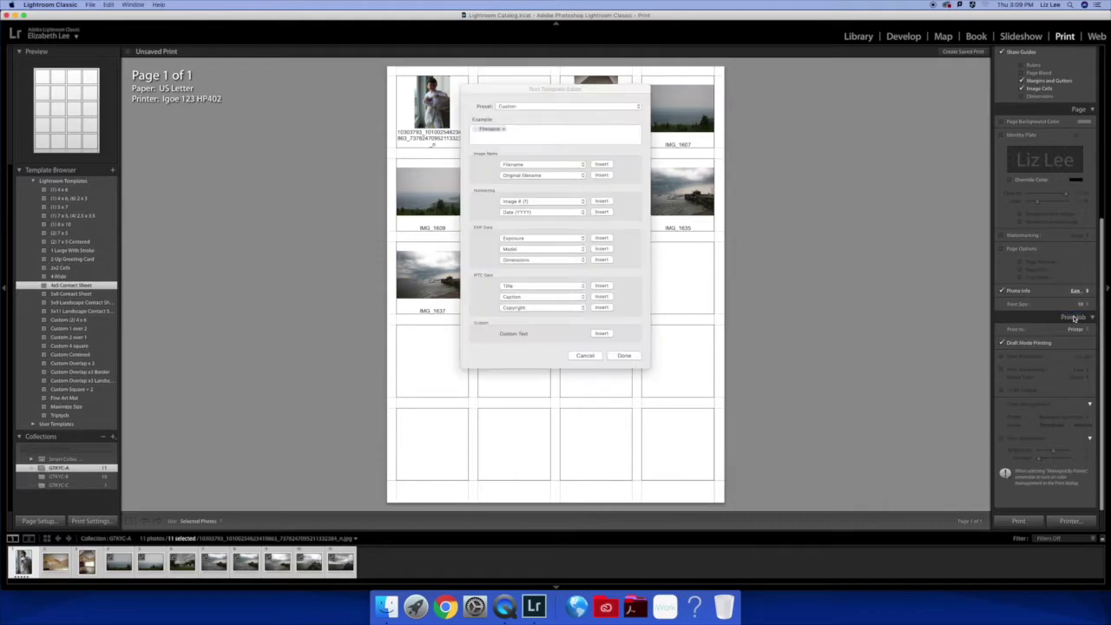
{"action": "left_click", "coordinate": [502, 130]}
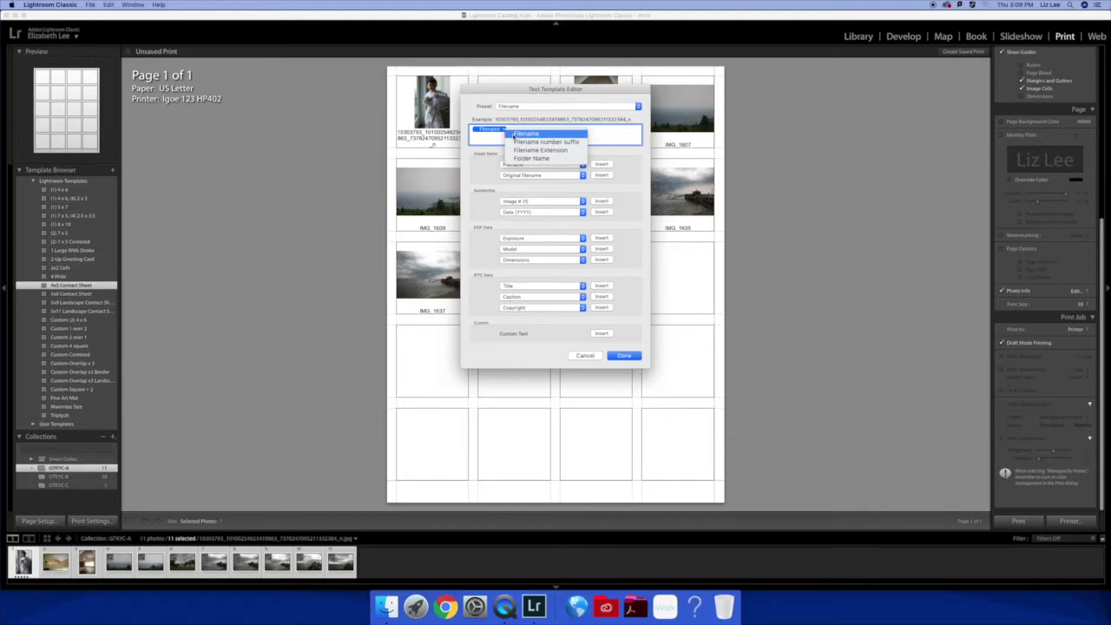
{"action": "left_click", "coordinate": [515, 133]}
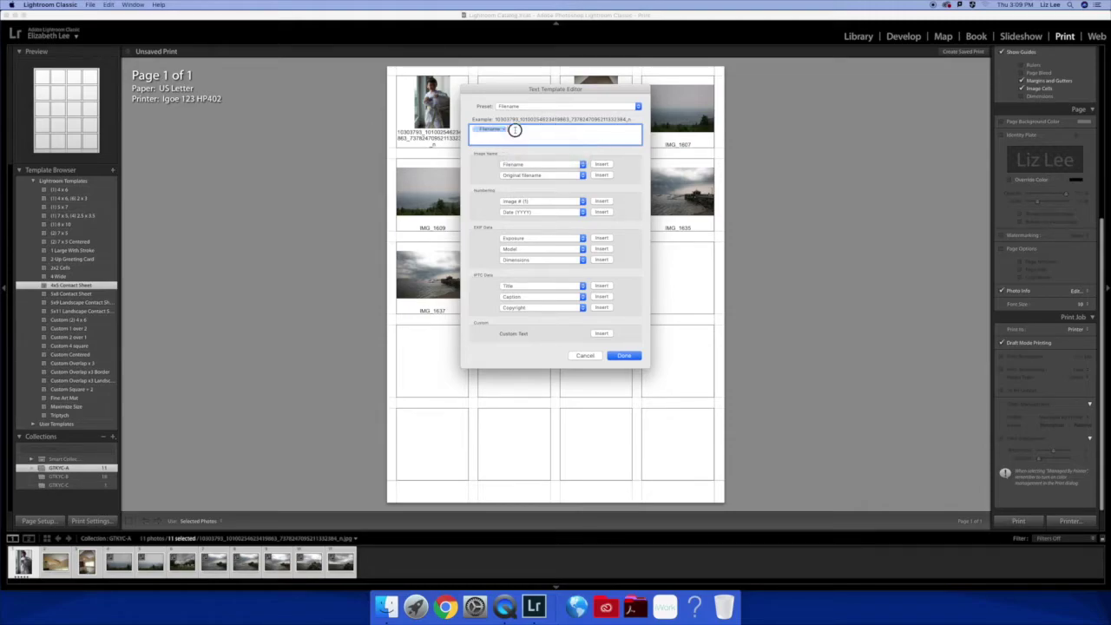
{"action": "key", "text": "BackSpace"}
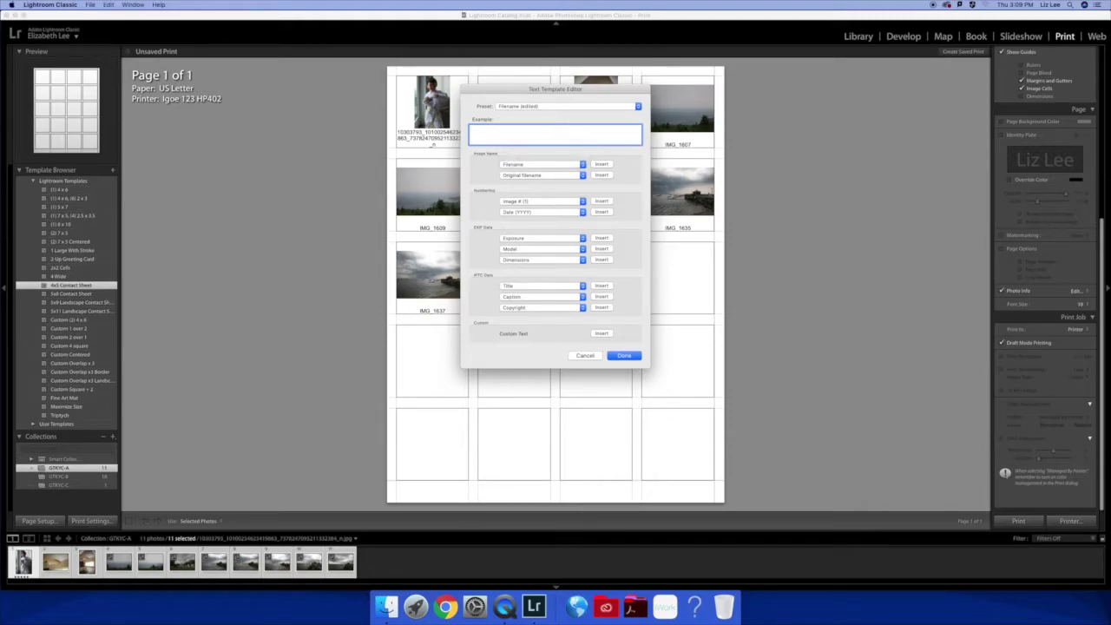
Step: Insert a Date token in YYMMDD format into the caption template
{"action": "left_click", "coordinate": [580, 165]}
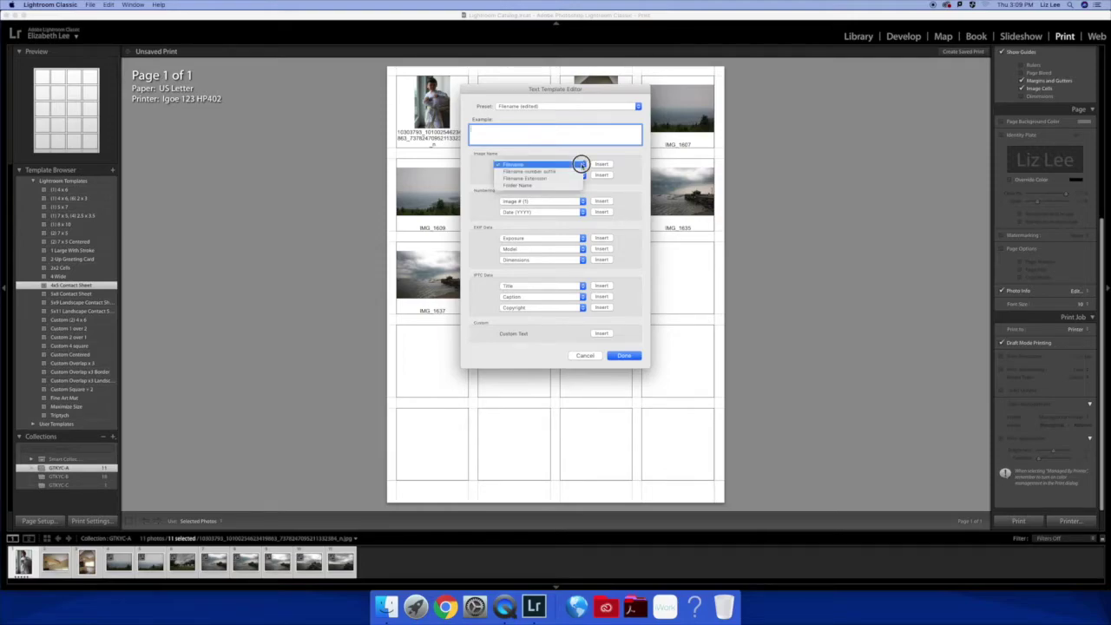
{"action": "left_click", "coordinate": [580, 165]}
{"action": "left_click", "coordinate": [581, 175]}
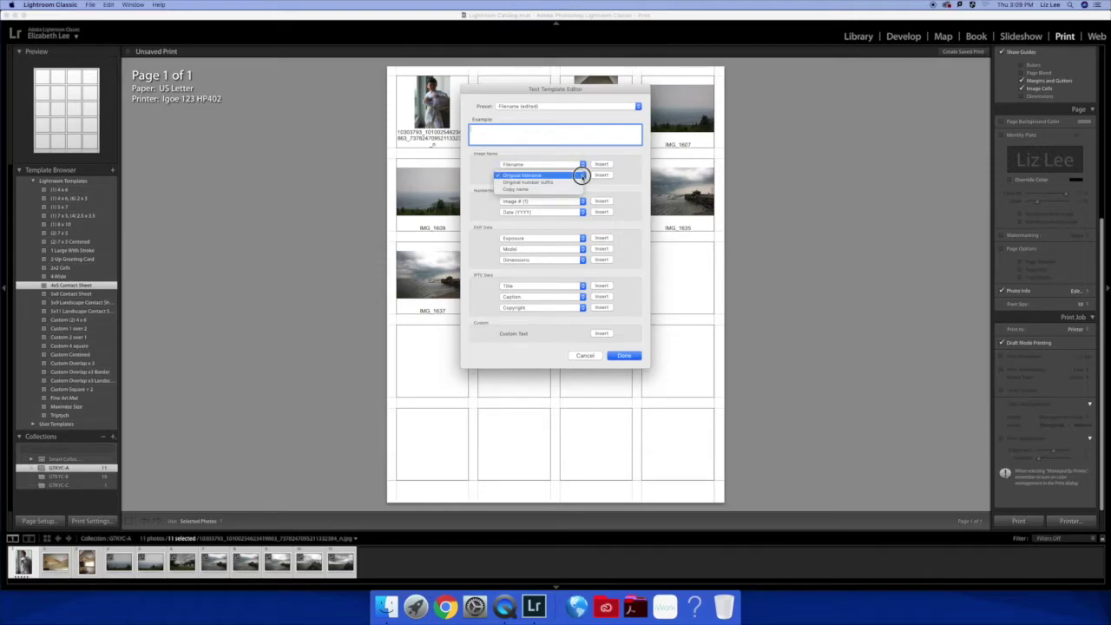
{"action": "left_click", "coordinate": [581, 175]}
{"action": "left_click", "coordinate": [580, 201]}
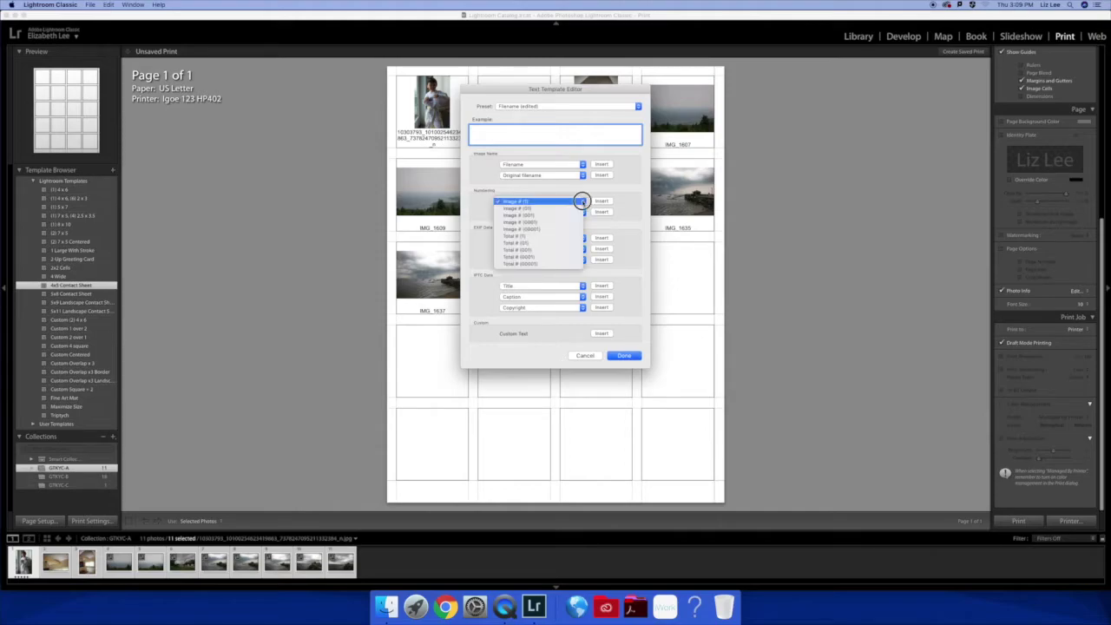
{"action": "left_click", "coordinate": [581, 201]}
{"action": "left_click", "coordinate": [581, 212]}
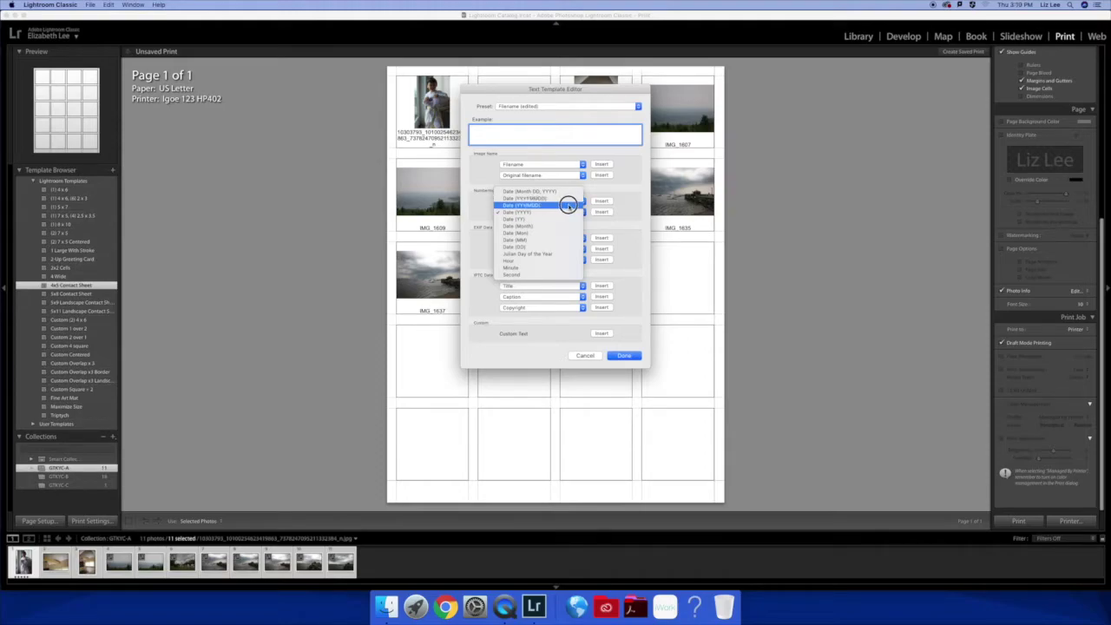
{"action": "left_click", "coordinate": [569, 205]}
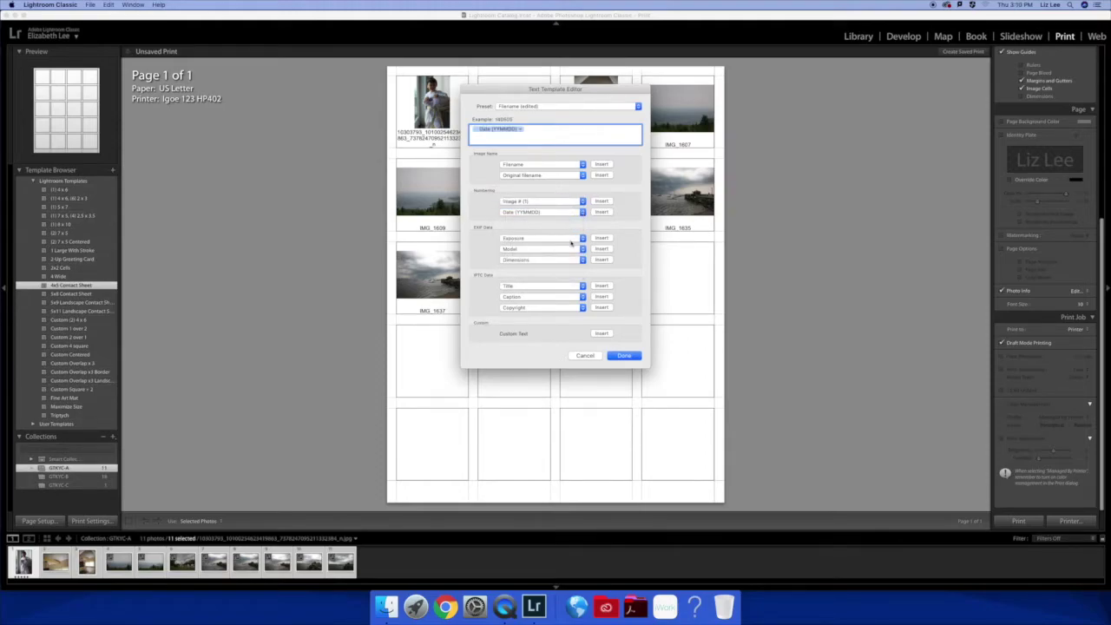
Step: Insert an ISO Speed Rating token, then delete all tokens, leaving the template empty
{"action": "left_click", "coordinate": [568, 239]}
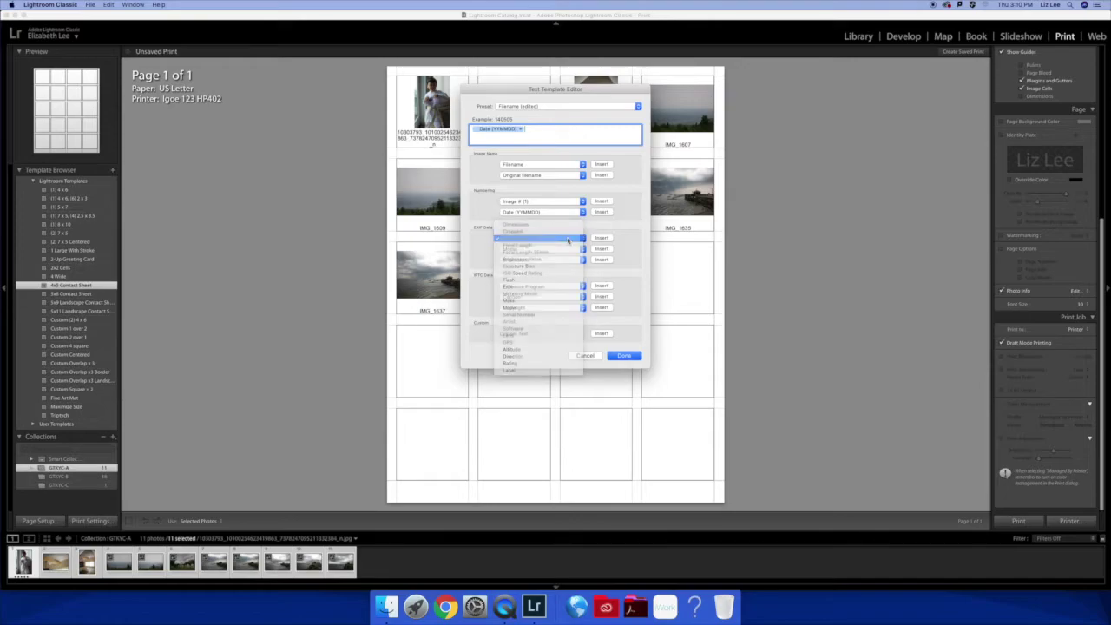
{"action": "left_click", "coordinate": [567, 239]}
{"action": "left_click", "coordinate": [568, 250]}
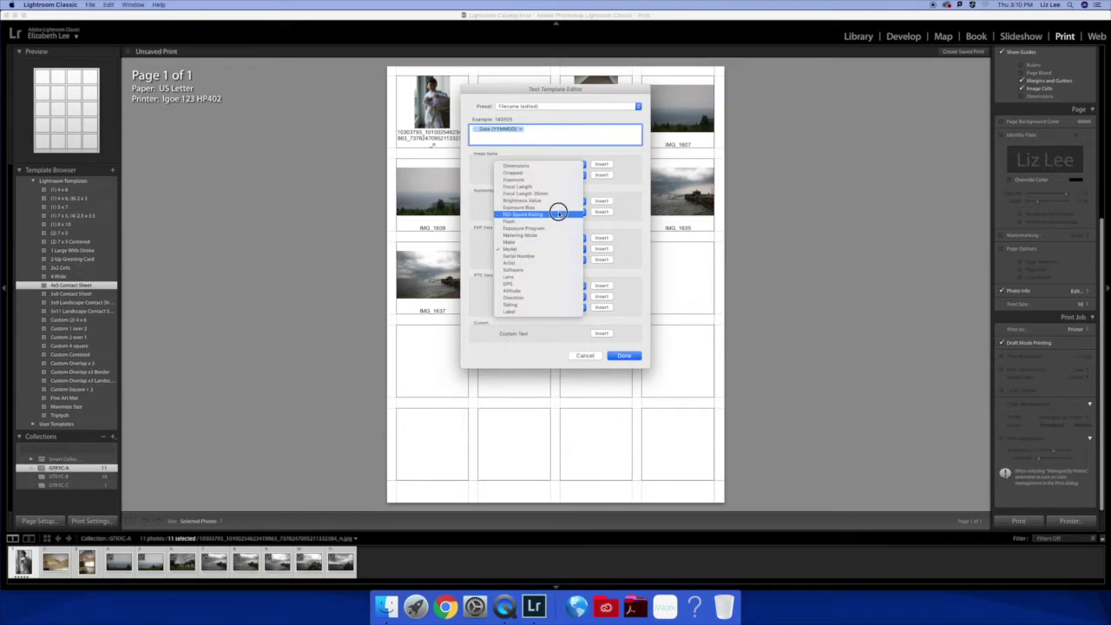
{"action": "left_click", "coordinate": [558, 214]}
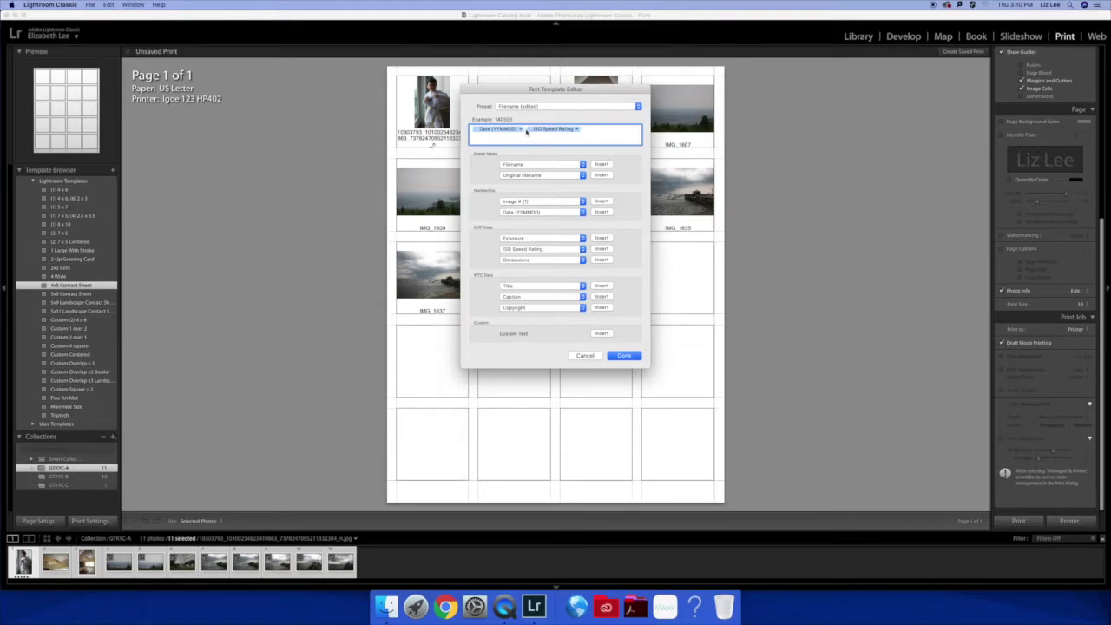
{"action": "left_click", "coordinate": [528, 130]}
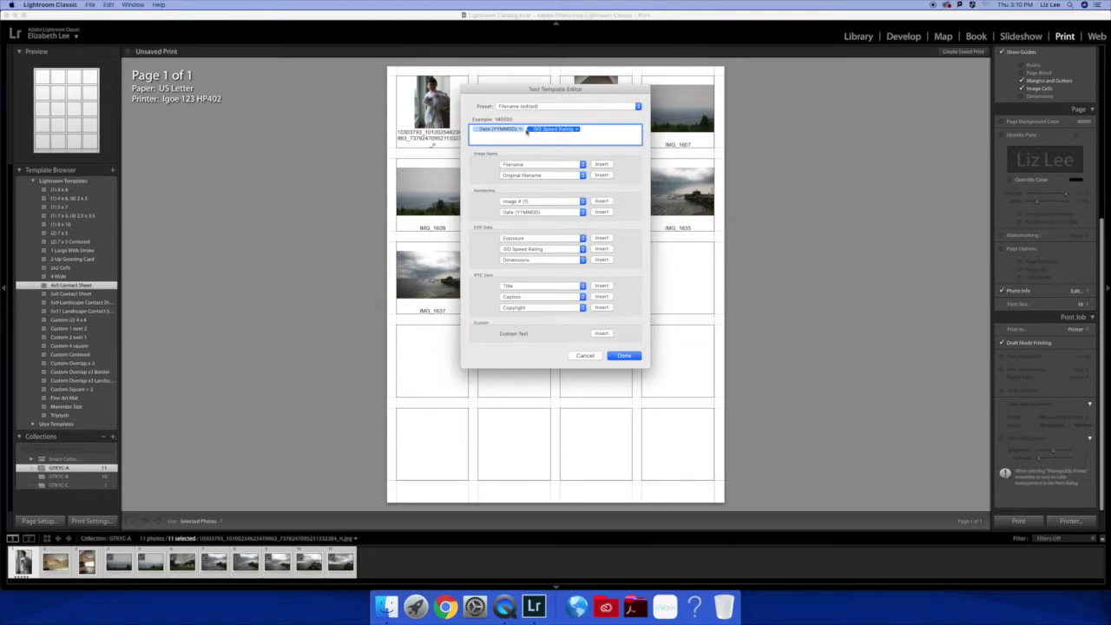
{"action": "left_click", "coordinate": [526, 128]}
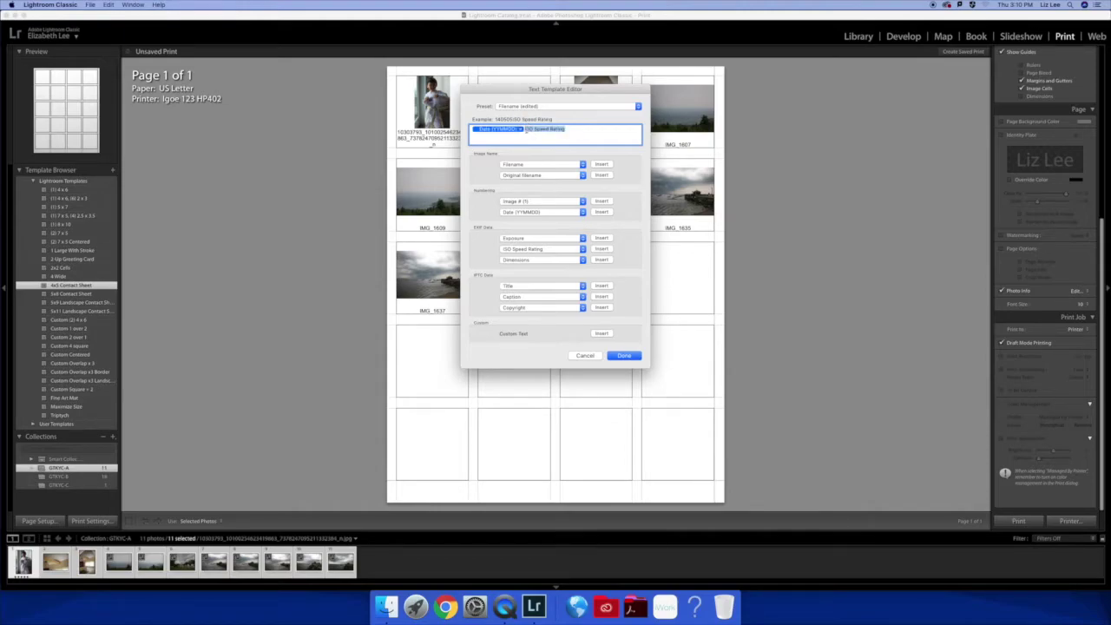
{"action": "key", "text": "BackSpace"}
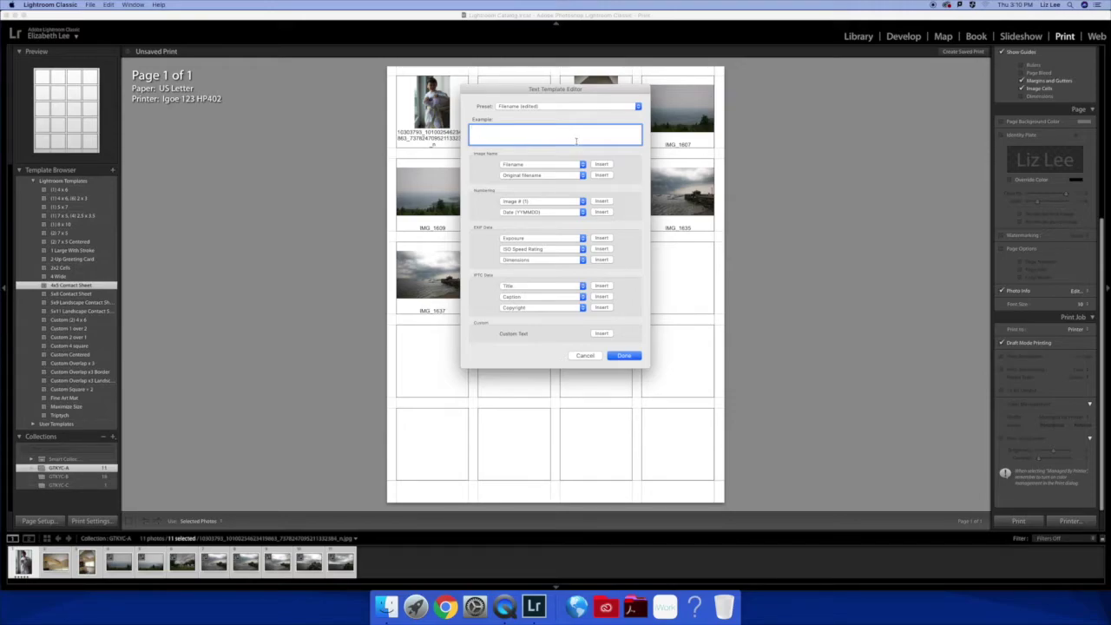
Step: Insert Date (YYMMDD), Exposure, ISO Speed Rating and Title tokens, move Title to the front, and apply the template
{"action": "left_click", "coordinate": [601, 212]}
{"action": "left_click", "coordinate": [602, 237]}
{"action": "left_click", "coordinate": [607, 249]}
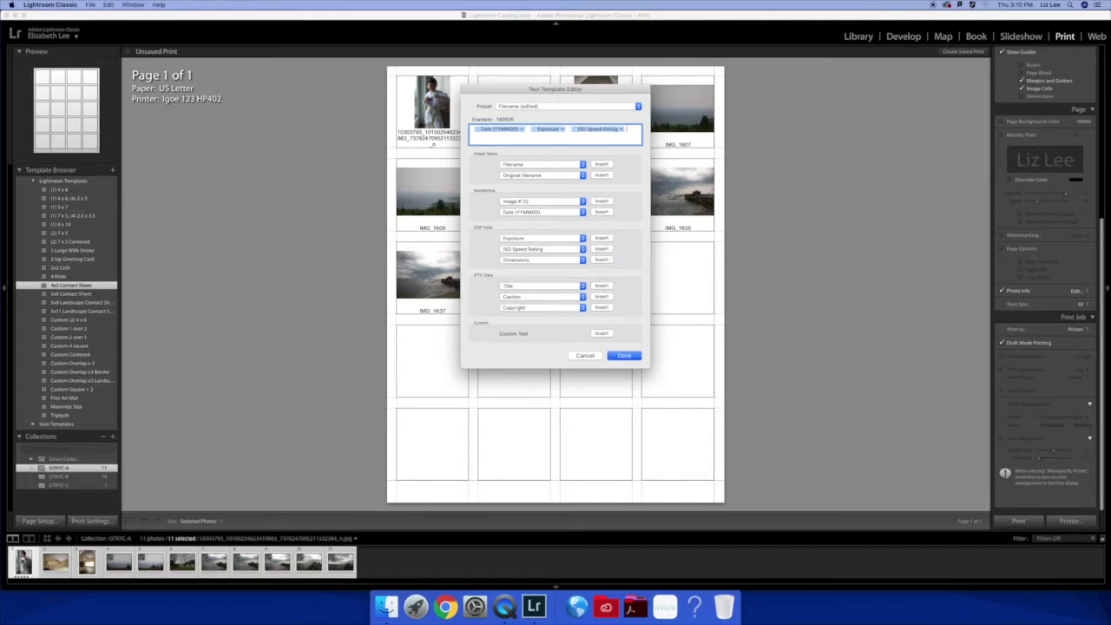
{"action": "left_click", "coordinate": [602, 285]}
{"action": "left_click_drag", "start_coordinate": [487, 138], "coordinate": [476, 130]}
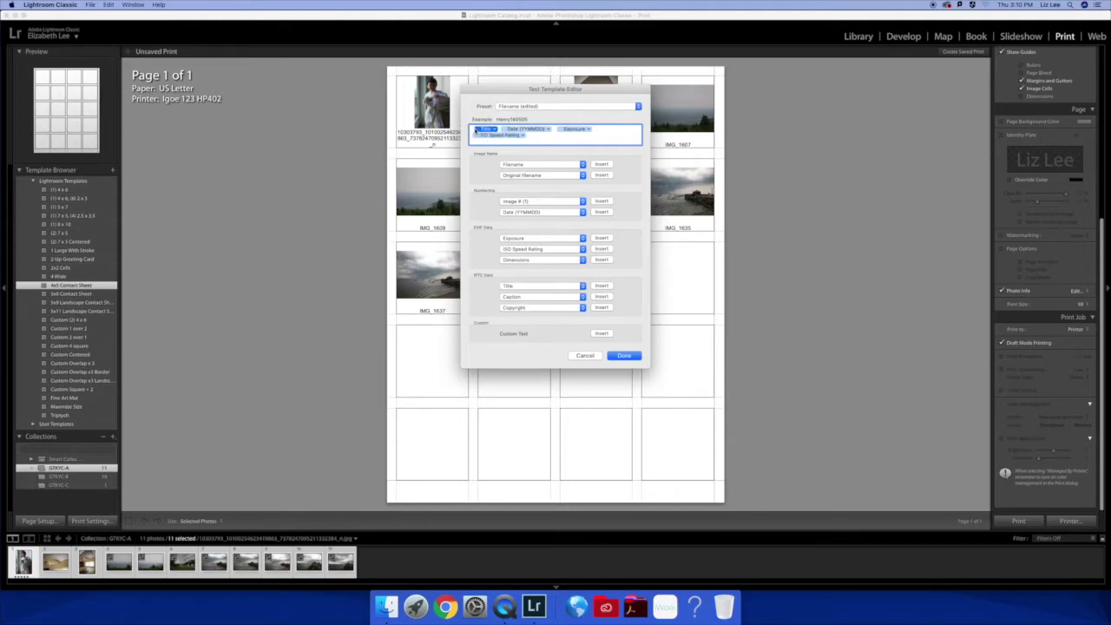
{"action": "left_click", "coordinate": [530, 134]}
{"action": "left_click", "coordinate": [623, 356]}
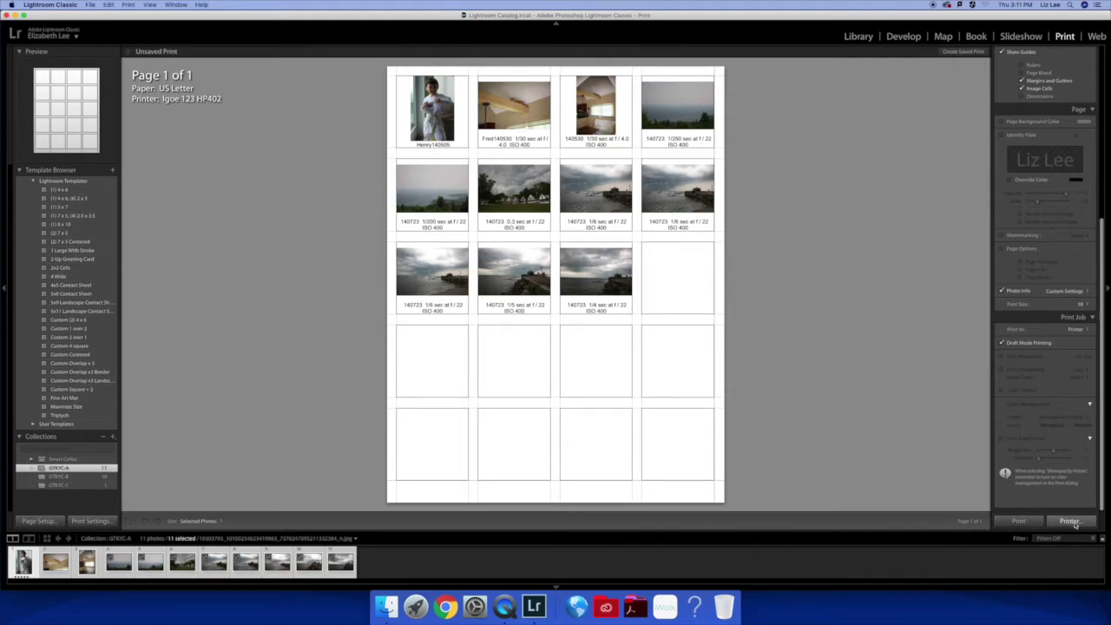
Step: Open the print dialog for the GTKYC-A sheet and choose Save as PDF from the PDF menu
{"action": "left_click", "coordinate": [1073, 521]}
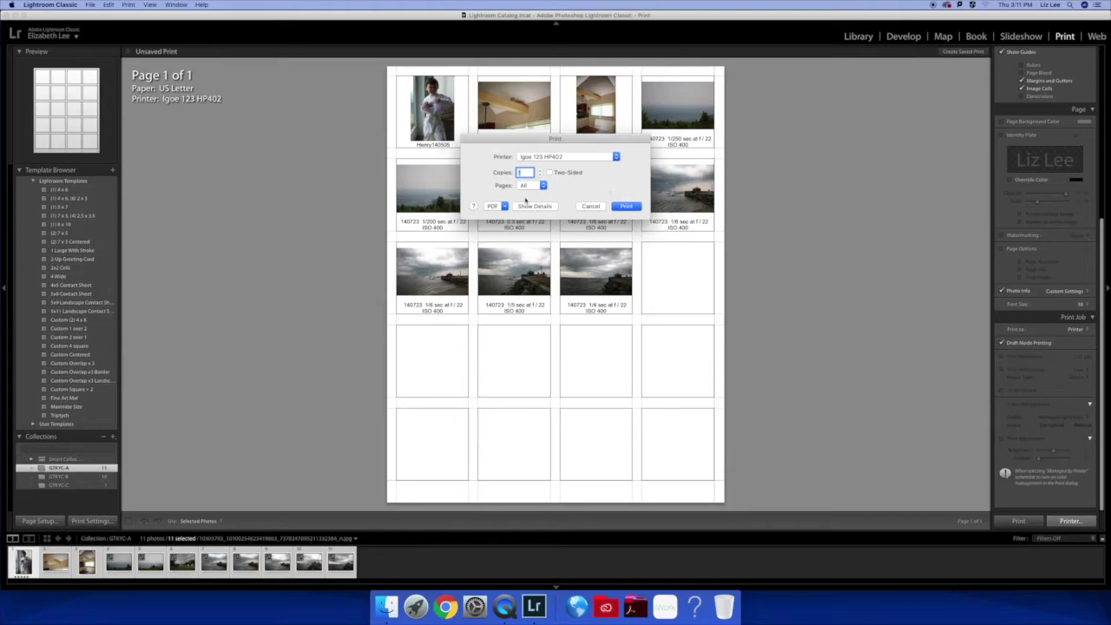
{"action": "left_click", "coordinate": [535, 207]}
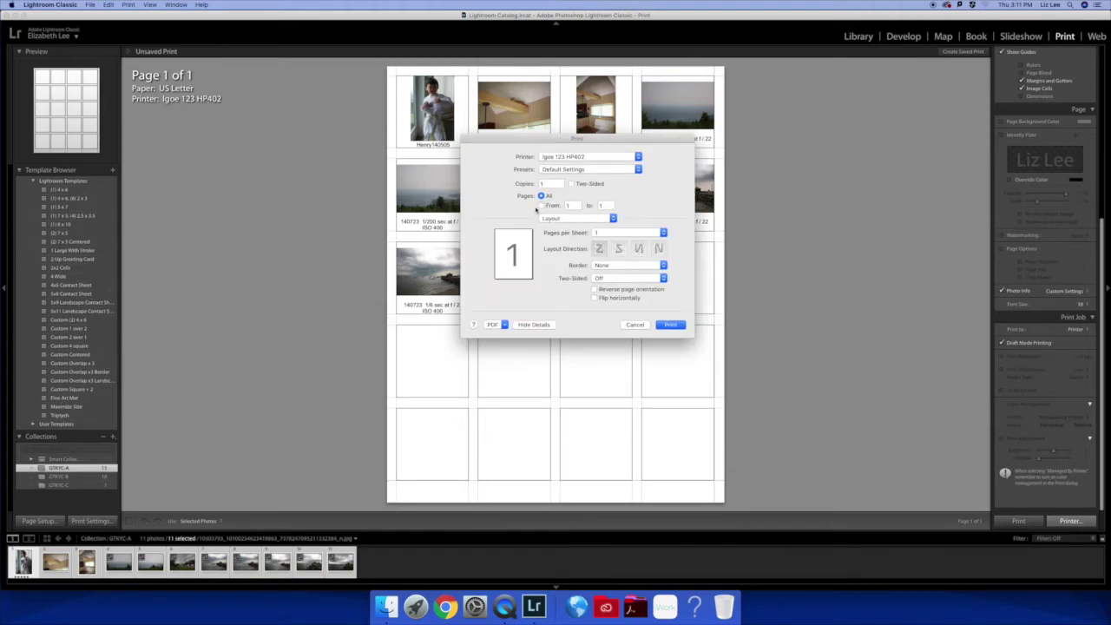
{"action": "left_click", "coordinate": [536, 325]}
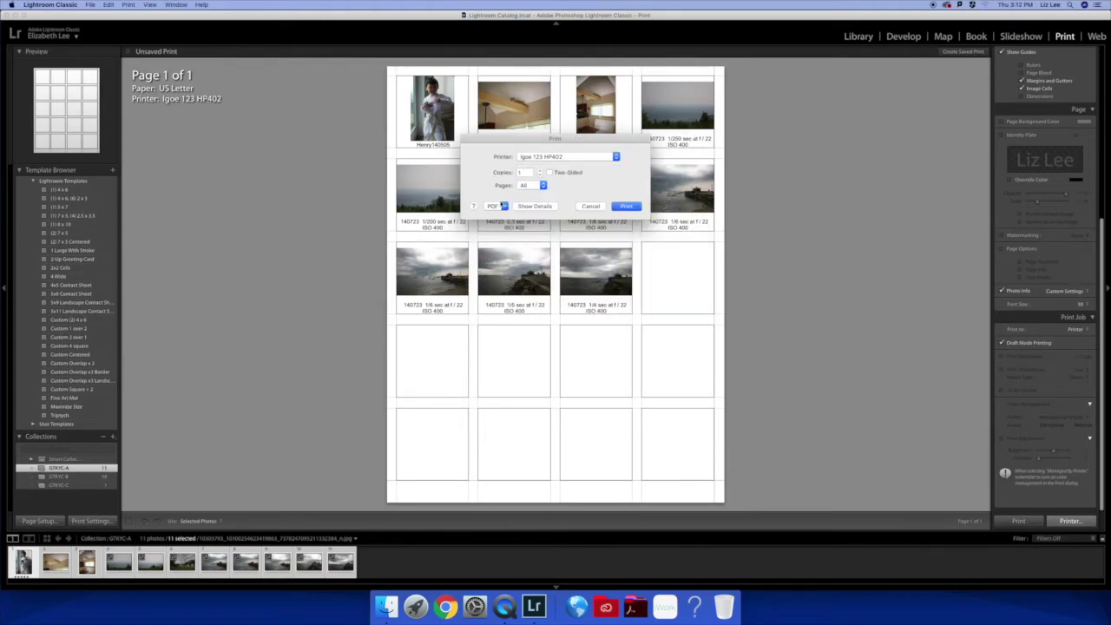
{"action": "left_click", "coordinate": [502, 205]}
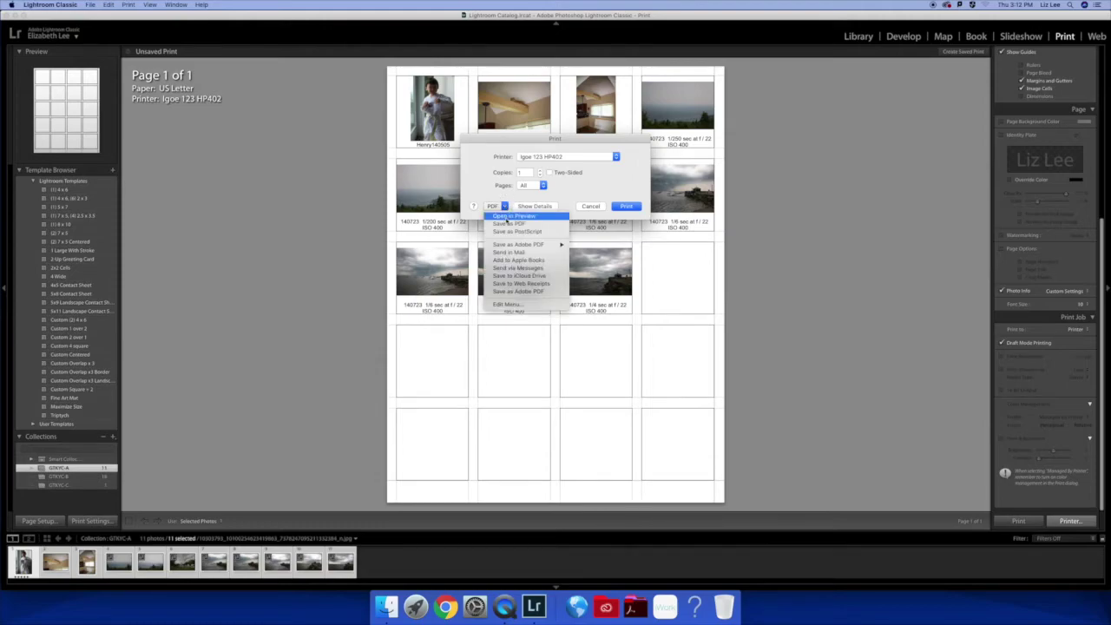
{"action": "left_click", "coordinate": [508, 225]}
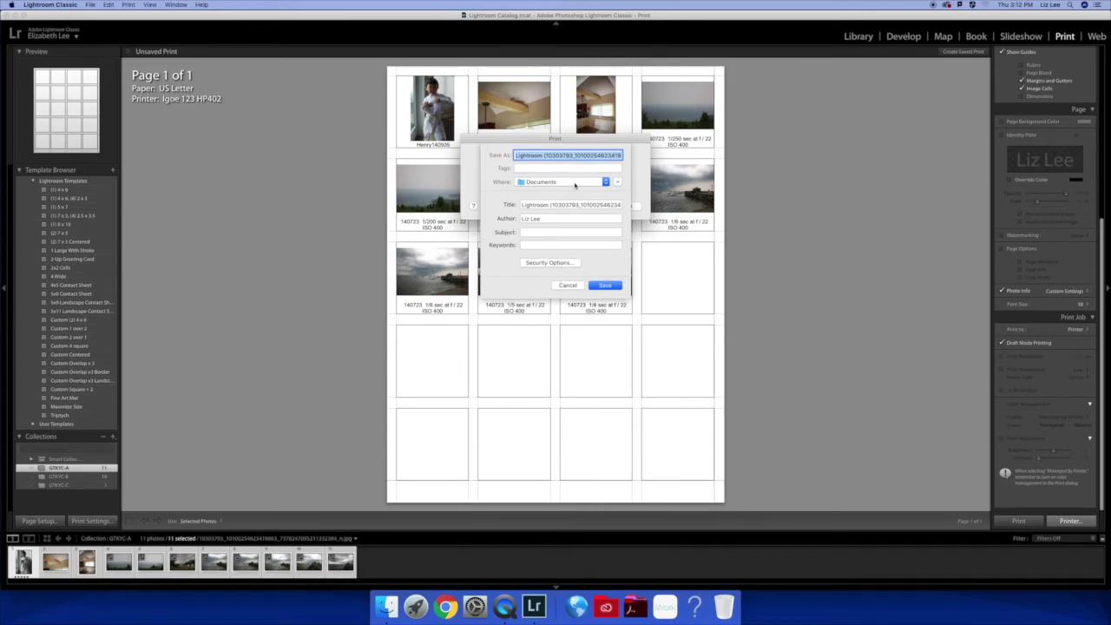
Step: Create a new folder named ContactSheets inside Seagate > ARTS156 in the save window
{"action": "left_click", "coordinate": [617, 181]}
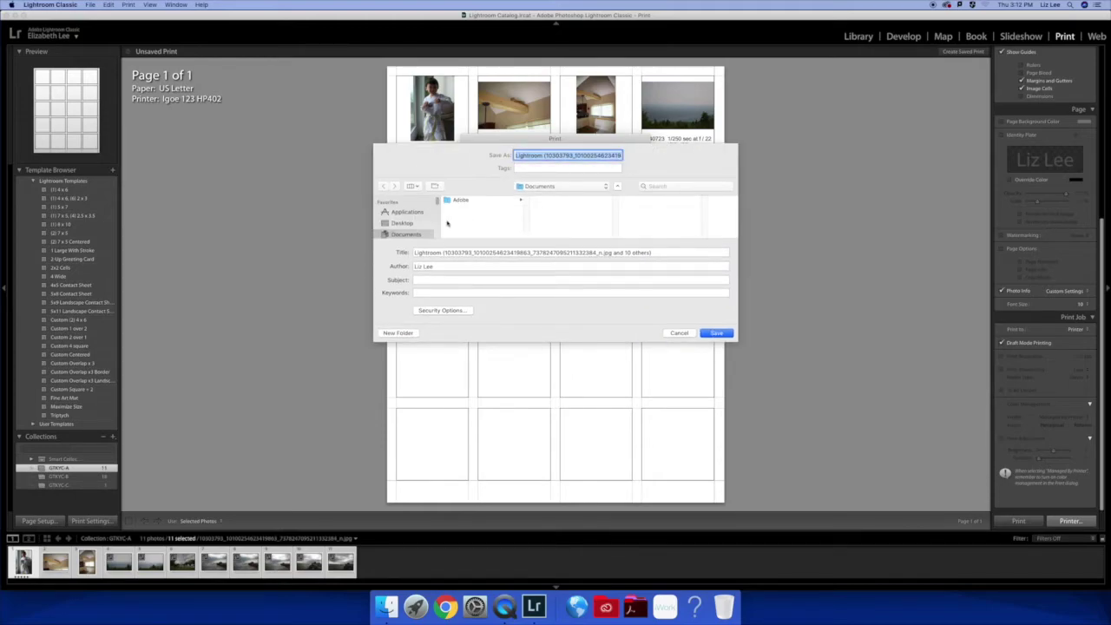
{"action": "scroll", "coordinate": [437, 209], "scroll_direction": "down", "scroll_amount": 3}
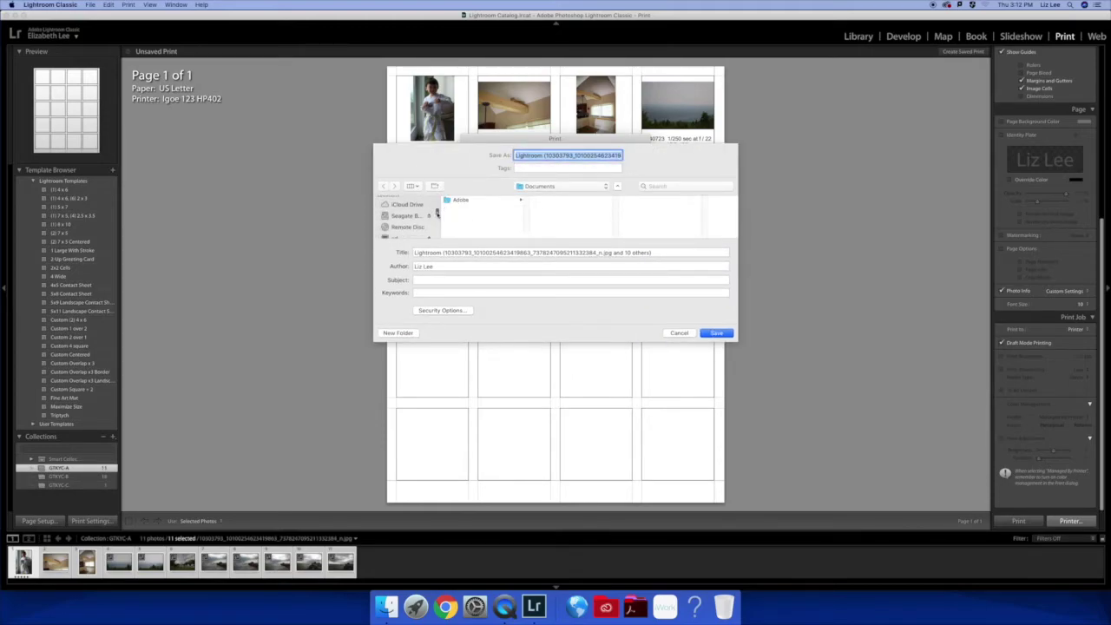
{"action": "left_click", "coordinate": [415, 217]}
{"action": "left_click", "coordinate": [466, 200]}
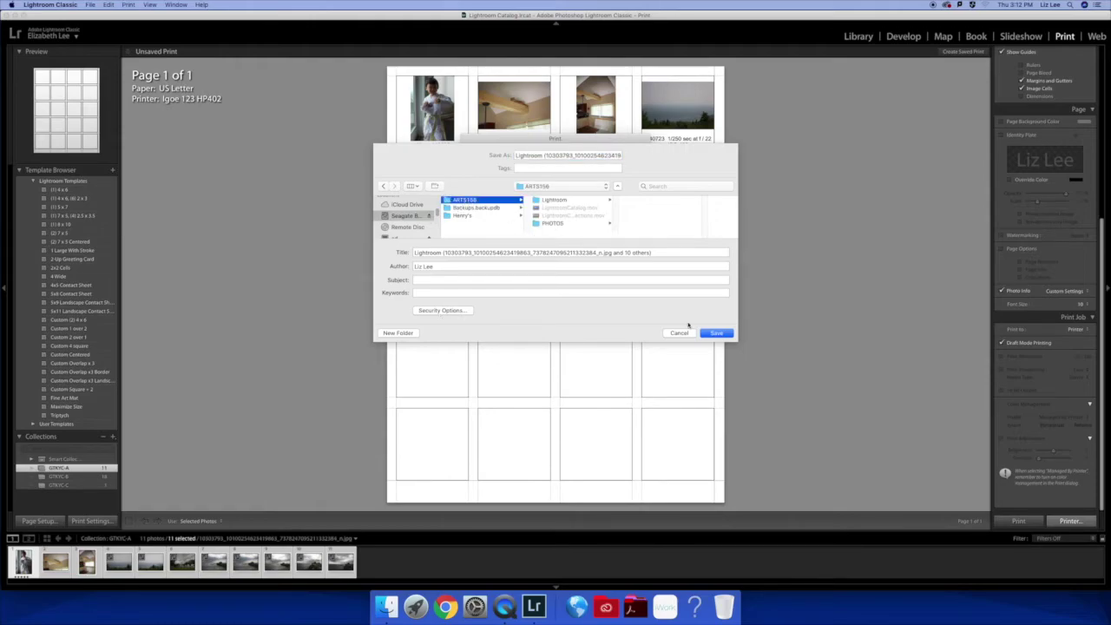
{"action": "left_click_drag", "start_coordinate": [739, 344], "coordinate": [764, 380]}
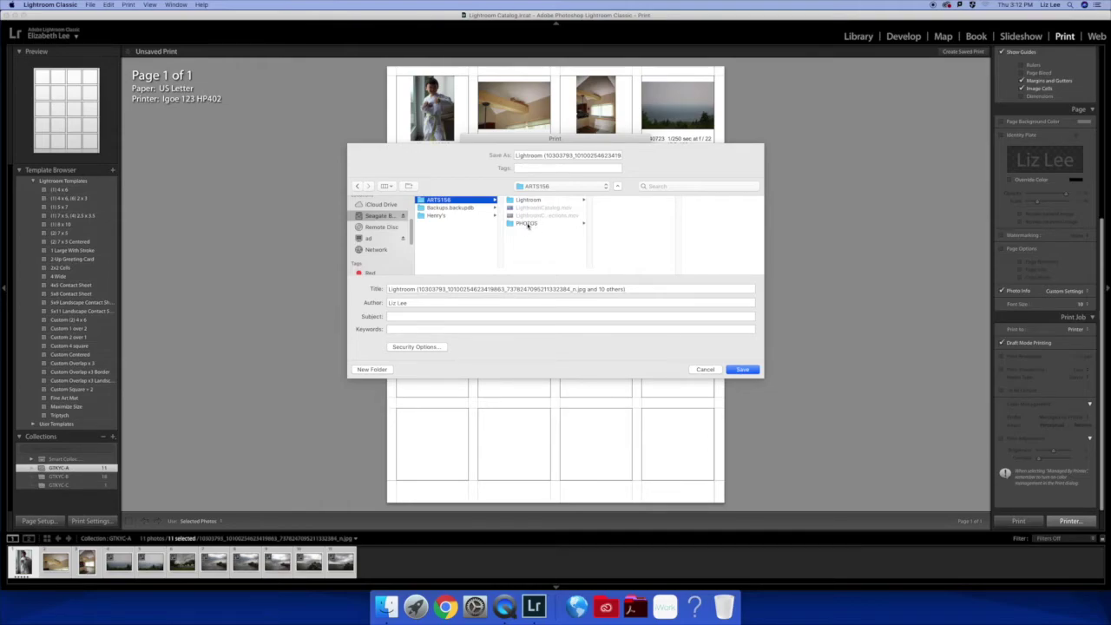
{"action": "left_click", "coordinate": [371, 370]}
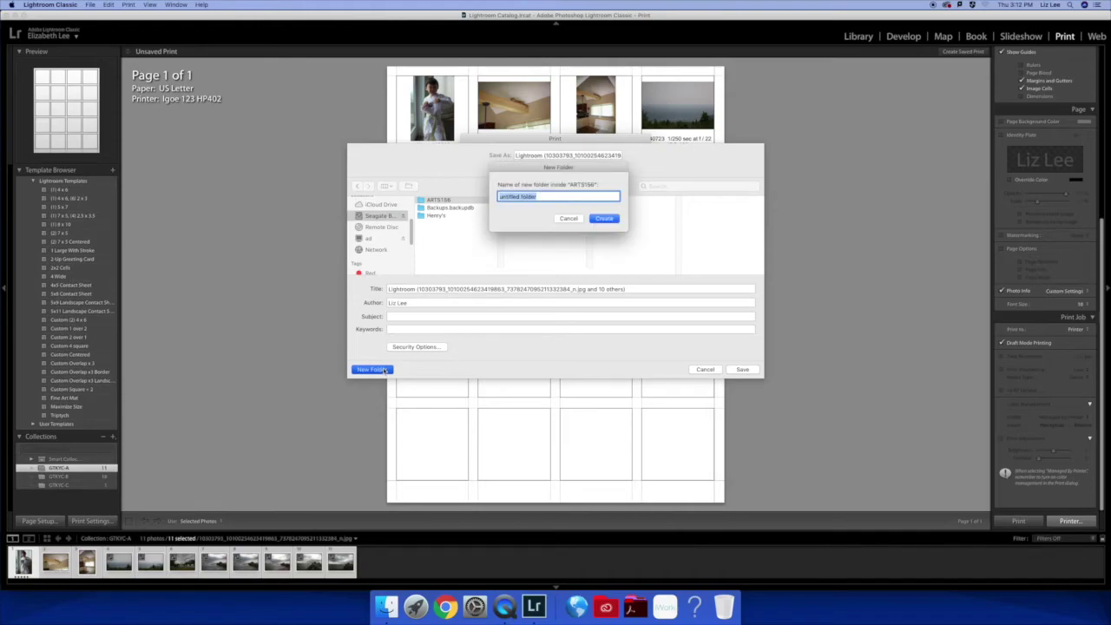
{"action": "type", "text": "Contrcat"}
{"action": "key", "text": "BackSpace"}
{"action": "key", "text": "BackSpace"}
{"action": "key", "text": "BackSpace"}
{"action": "type", "text": "actSheets"}
{"action": "left_click", "coordinate": [602, 218]}
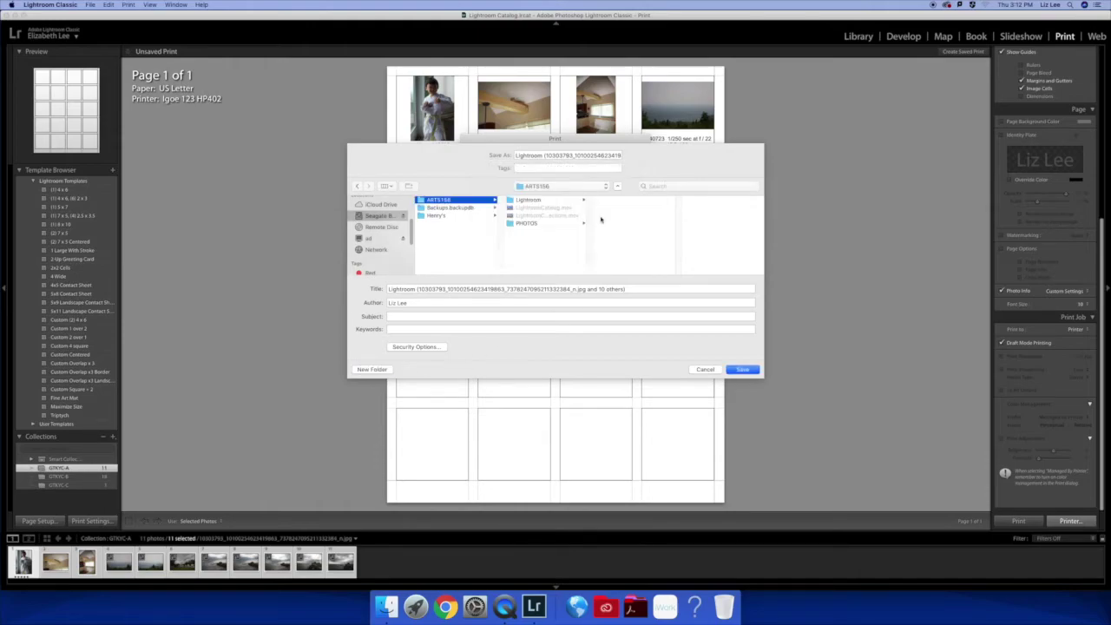
Step: Name the PDF with the user's surname followed by '-GTKYC-A' and save it
{"action": "left_click", "coordinate": [577, 155]}
{"action": "left_click_drag", "start_coordinate": [516, 155], "coordinate": [623, 158]}
{"action": "key", "text": "BackSpace"}
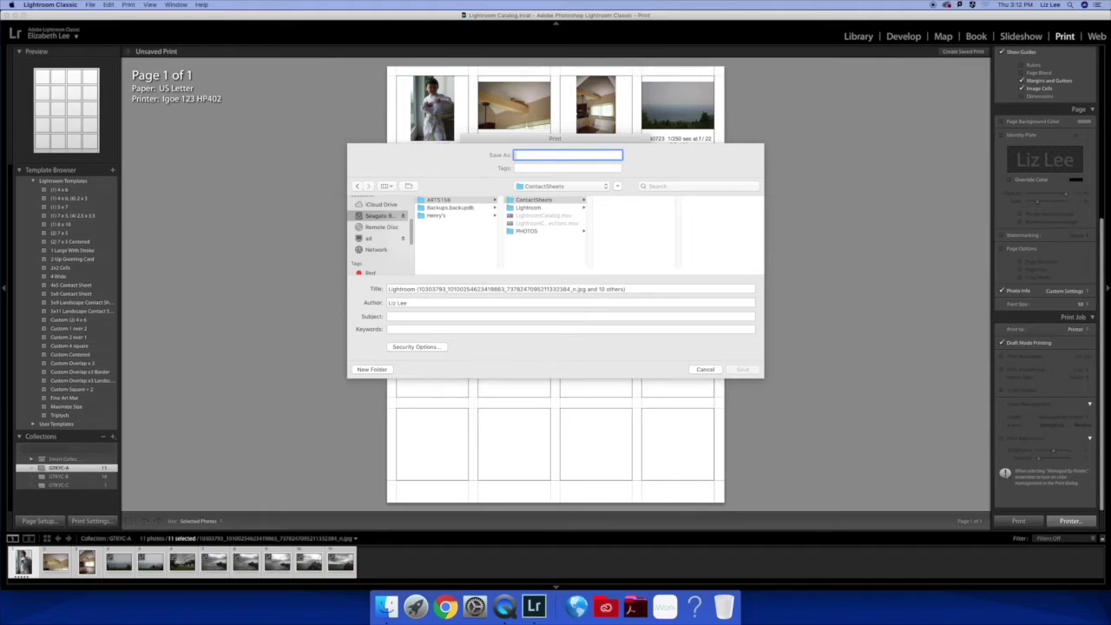
{"action": "type", "text": "GTK"}
{"action": "key", "text": "BackSpace"}
{"action": "key", "text": "BackSpace"}
{"action": "key", "text": "BackSpace"}
{"action": "type", "text": "Lee-GTKYC-A"}
{"action": "left_click", "coordinate": [745, 372]}
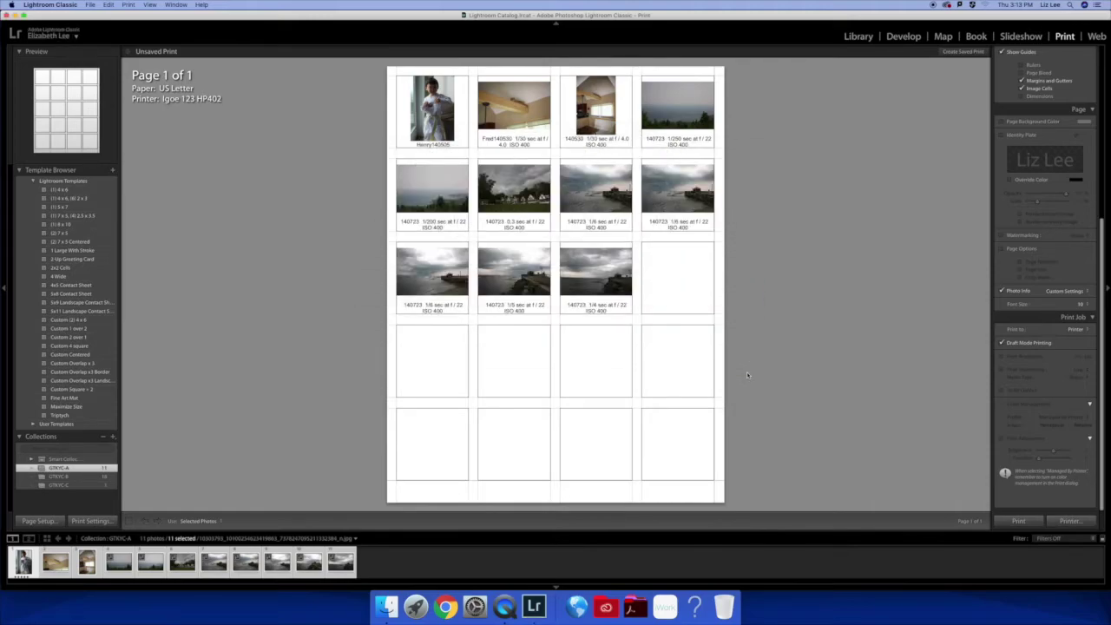
{"action": "left_click", "coordinate": [848, 39]}
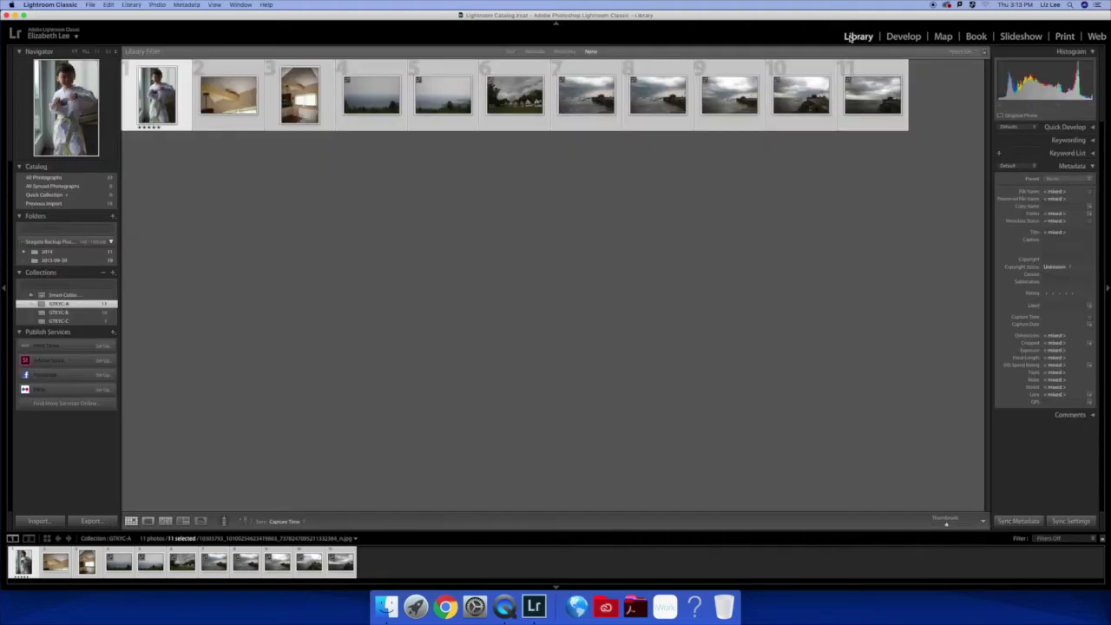
Step: Open collection GTKYC-B, title its first photo 'pumpkin', and select all 18 photos
{"action": "left_click", "coordinate": [73, 312]}
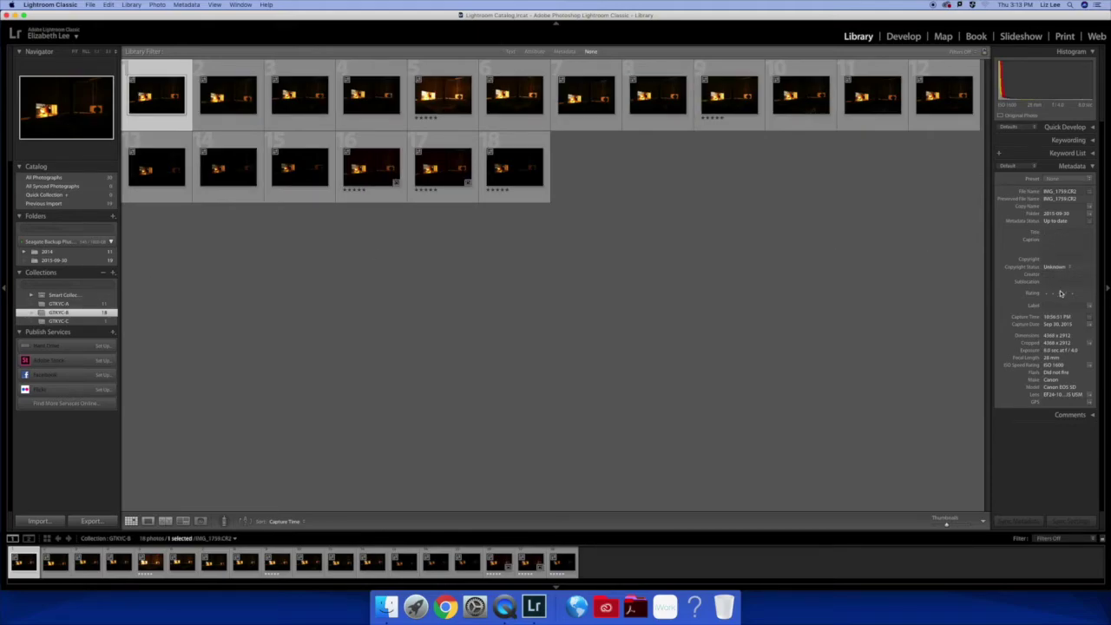
{"action": "left_click", "coordinate": [1056, 232]}
{"action": "type", "text": "plant"}
{"action": "key", "text": "Return"}
{"action": "left_click", "coordinate": [521, 157], "text": "shift"}
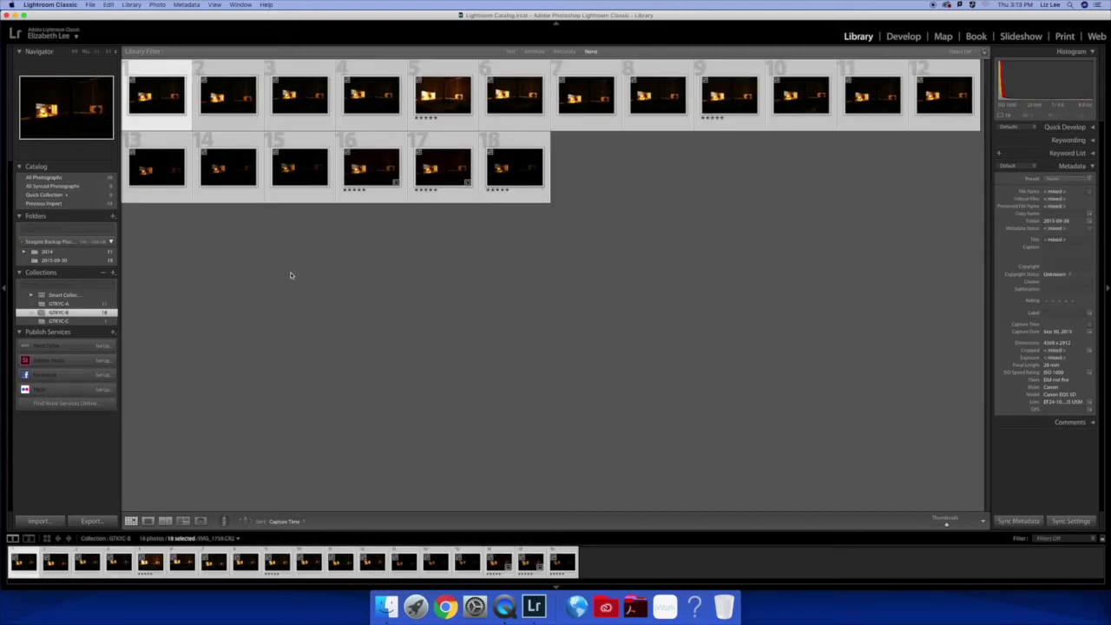
Step: Switch to Print, confirm the Photo Info caption template in the Text Template Editor, and open the print dialog
{"action": "left_click", "coordinate": [1069, 36]}
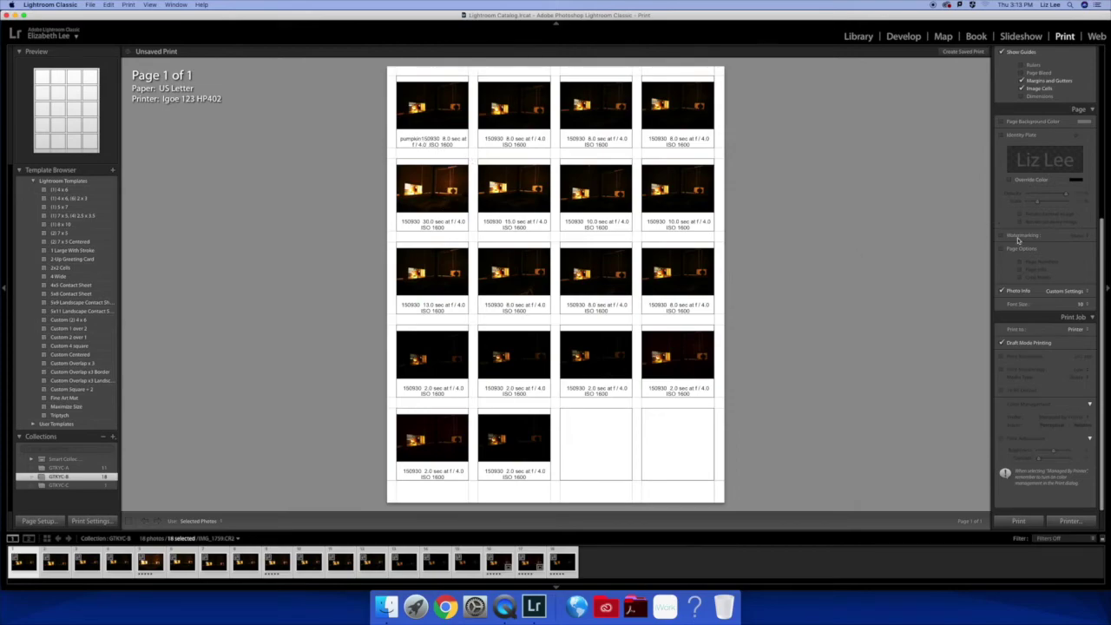
{"action": "left_click", "coordinate": [1057, 291]}
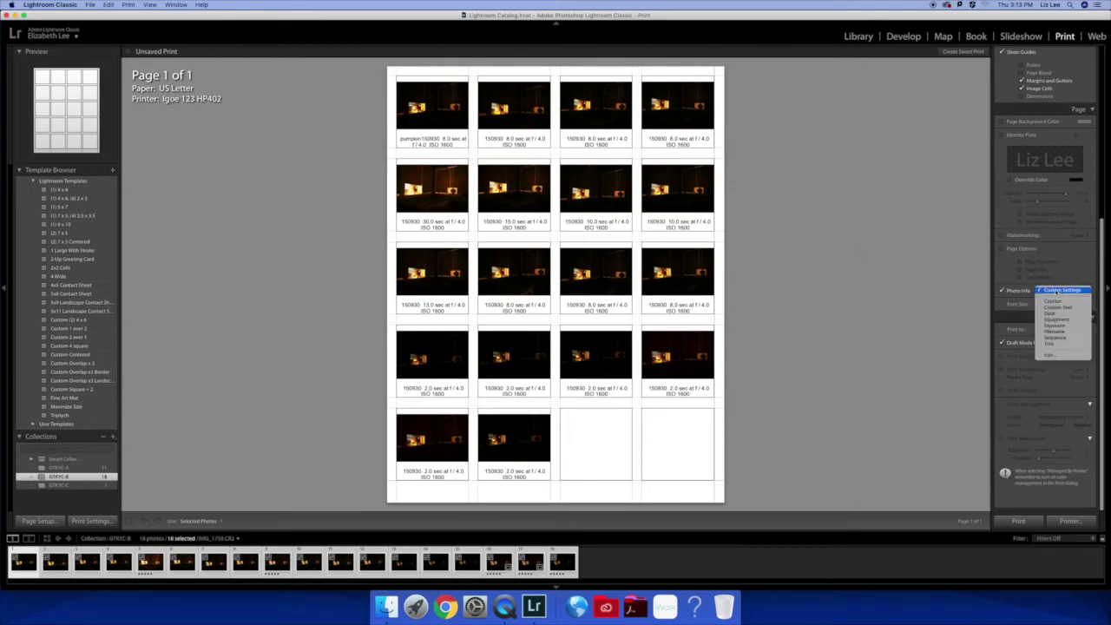
{"action": "left_click", "coordinate": [1065, 357]}
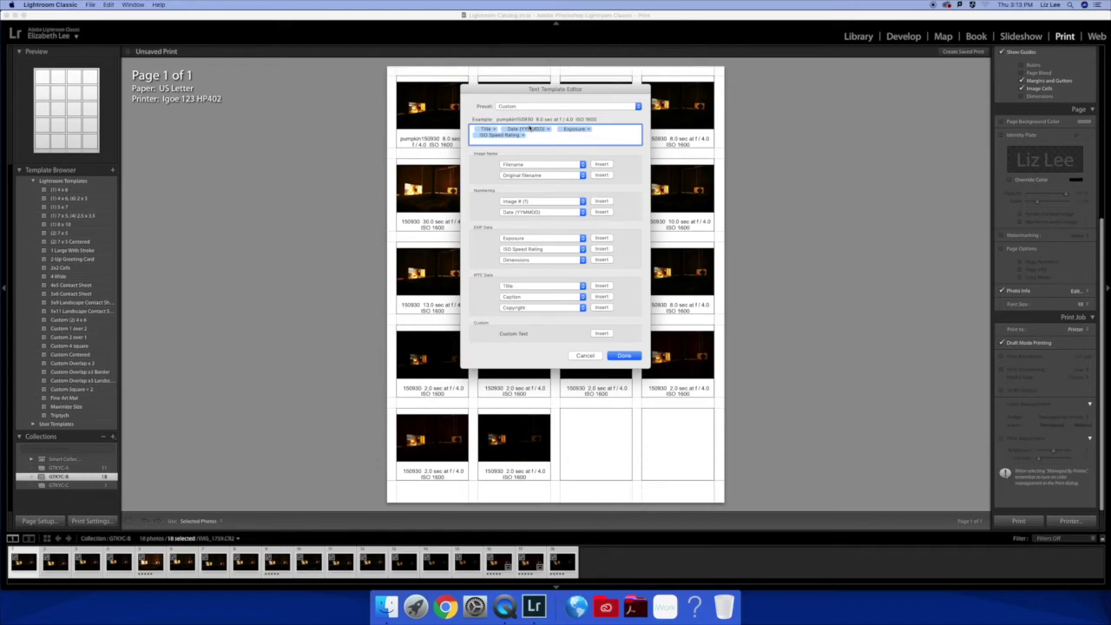
{"action": "left_click", "coordinate": [627, 356]}
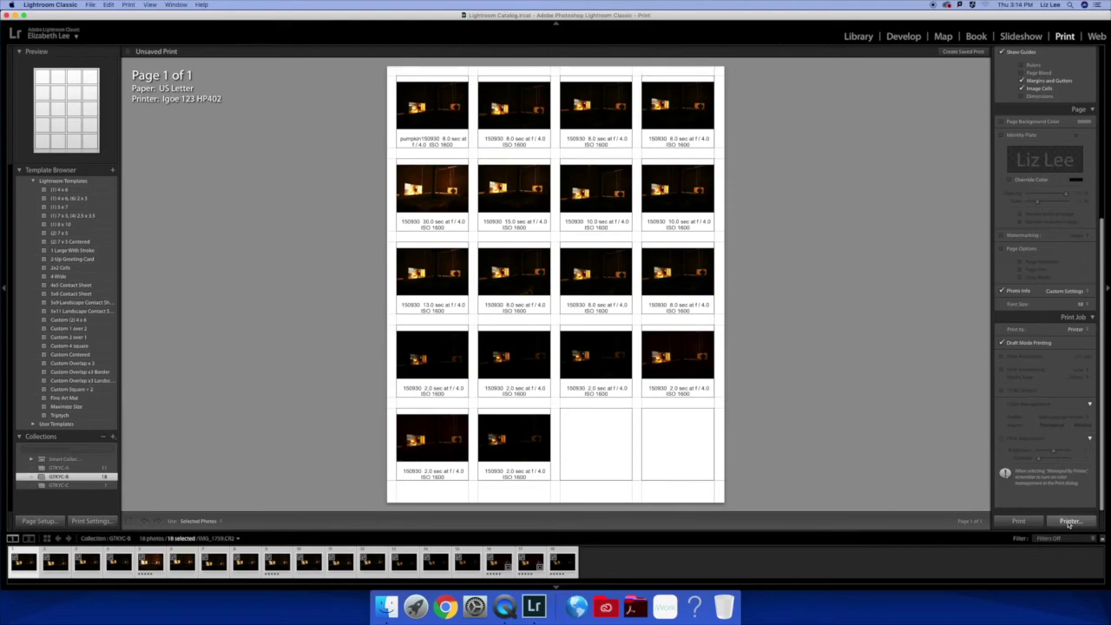
{"action": "left_click", "coordinate": [1069, 521]}
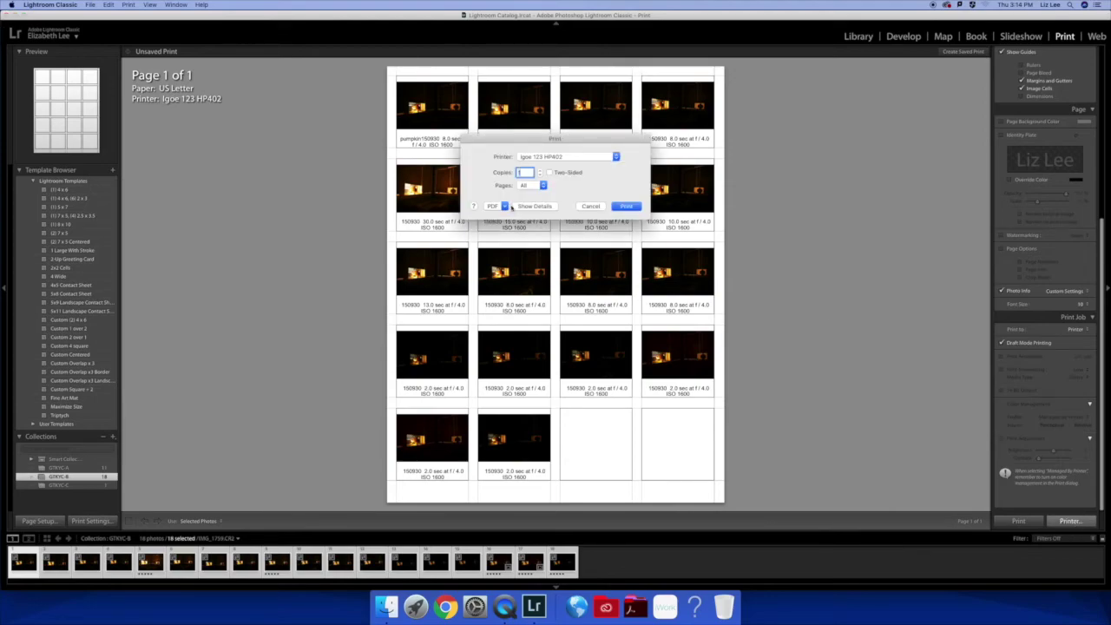
Step: Save the GTKYC-B sheet as a PDF in ContactSheets, changing the previous file name's final A to B
{"action": "left_click", "coordinate": [505, 207]}
{"action": "left_click", "coordinate": [510, 223]}
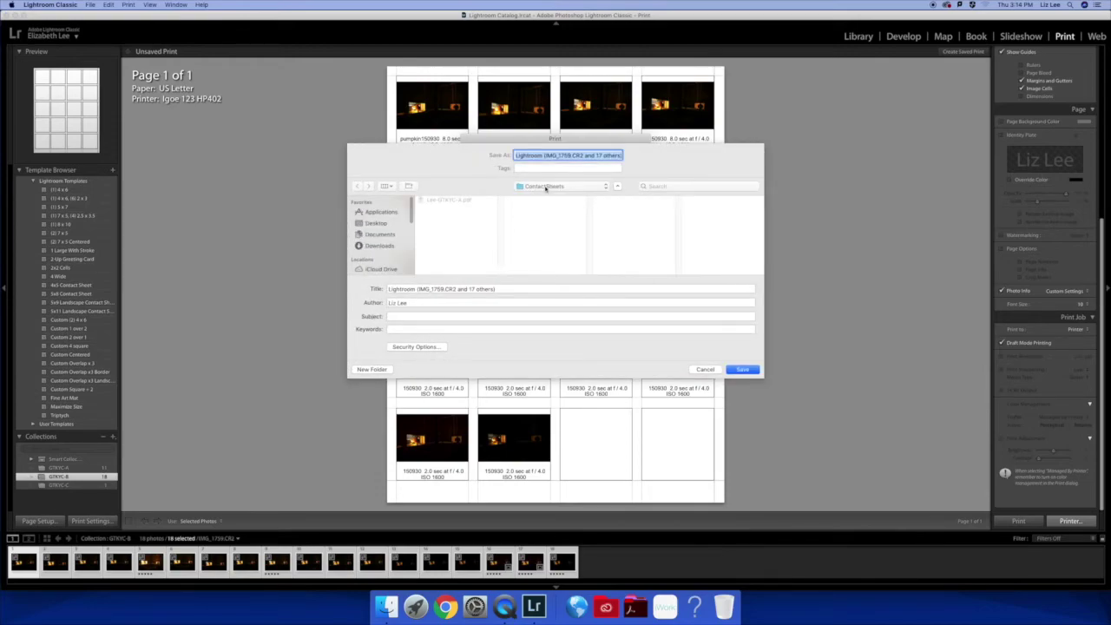
{"action": "key", "text": "Left"}
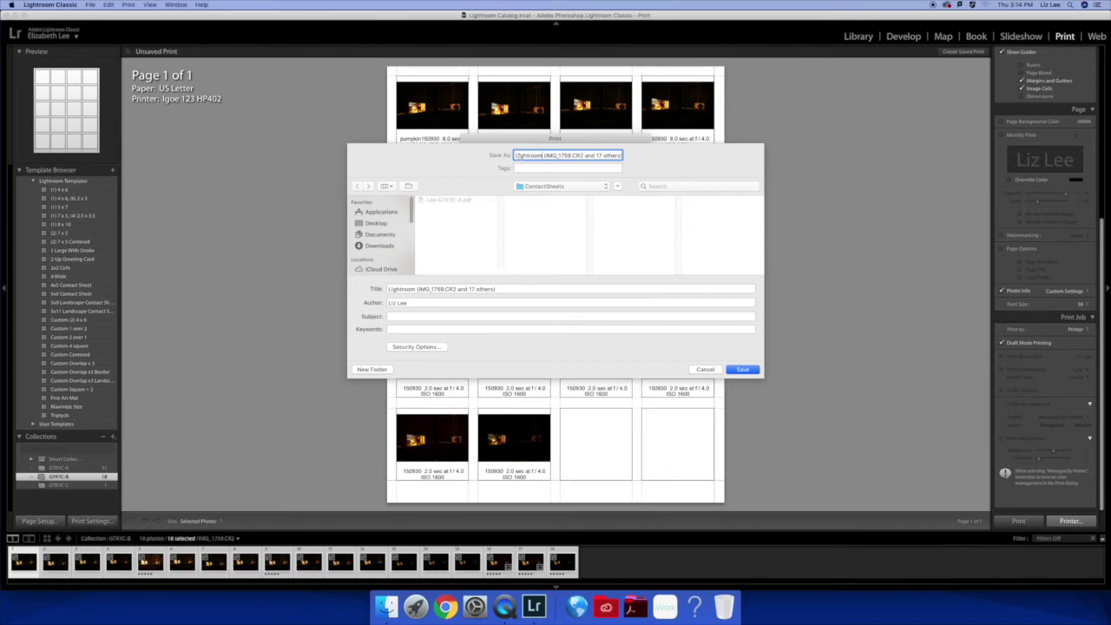
{"action": "left_click", "coordinate": [456, 201]}
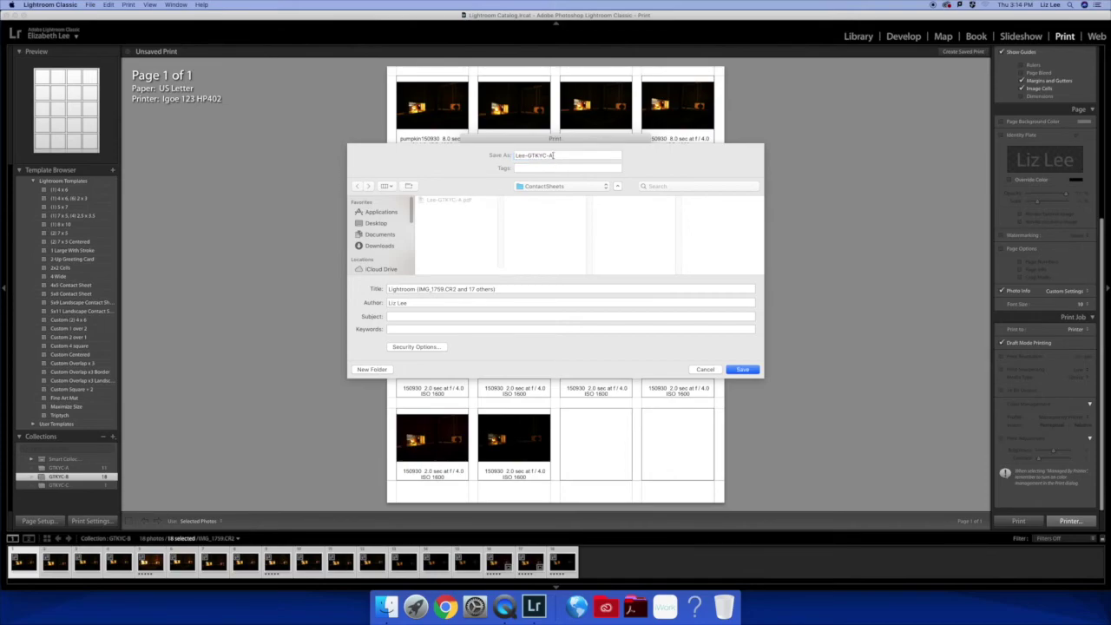
{"action": "left_click", "coordinate": [549, 156]}
{"action": "key", "text": "BackSpace"}
{"action": "type", "text": "B"}
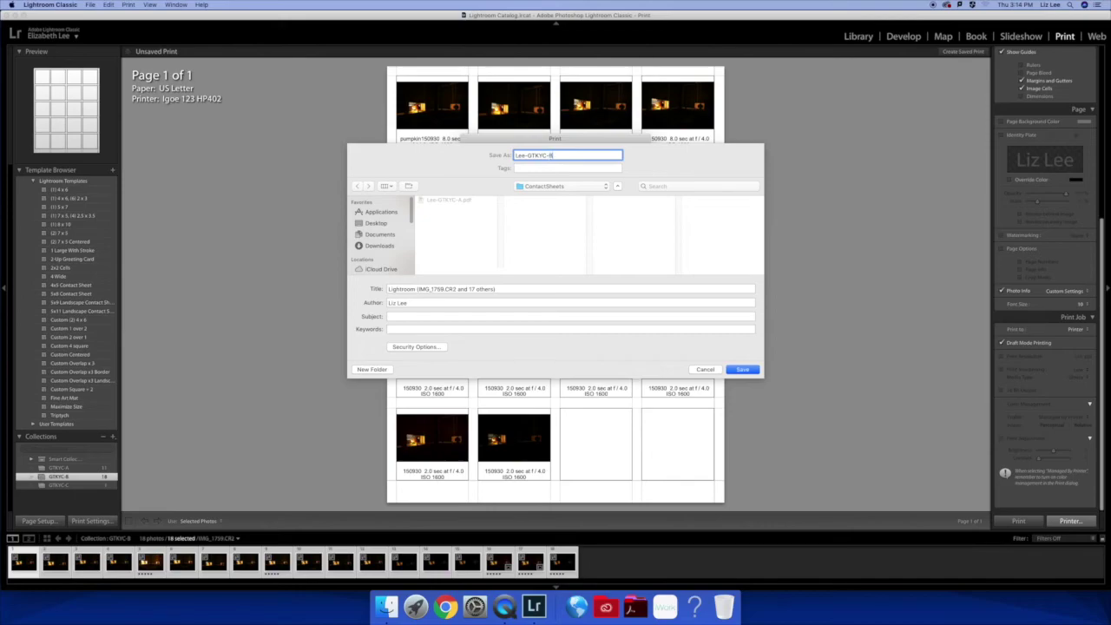
{"action": "left_click", "coordinate": [742, 369]}
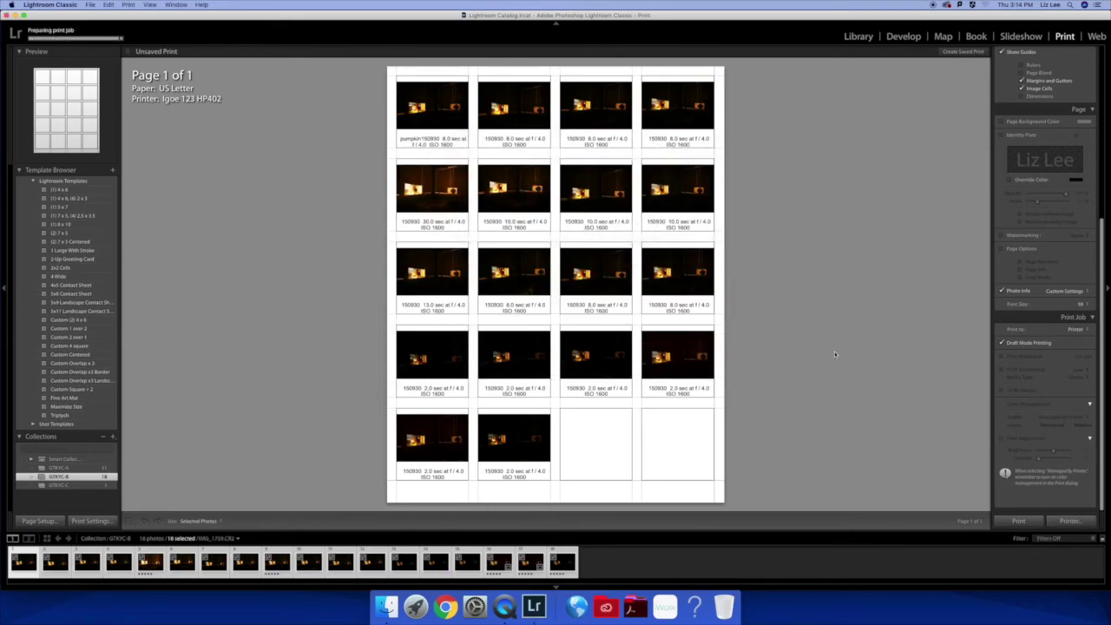
Step: Open collection GTKYC-C as a contact sheet in the Print module and open the print dialog
{"action": "left_click", "coordinate": [857, 36]}
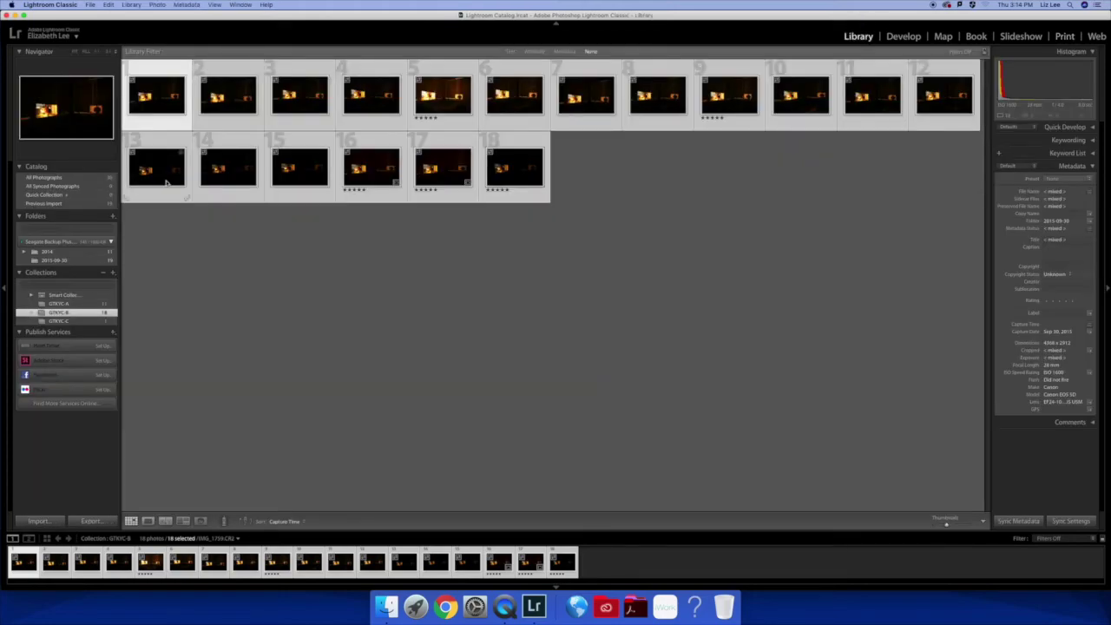
{"action": "left_click", "coordinate": [59, 321]}
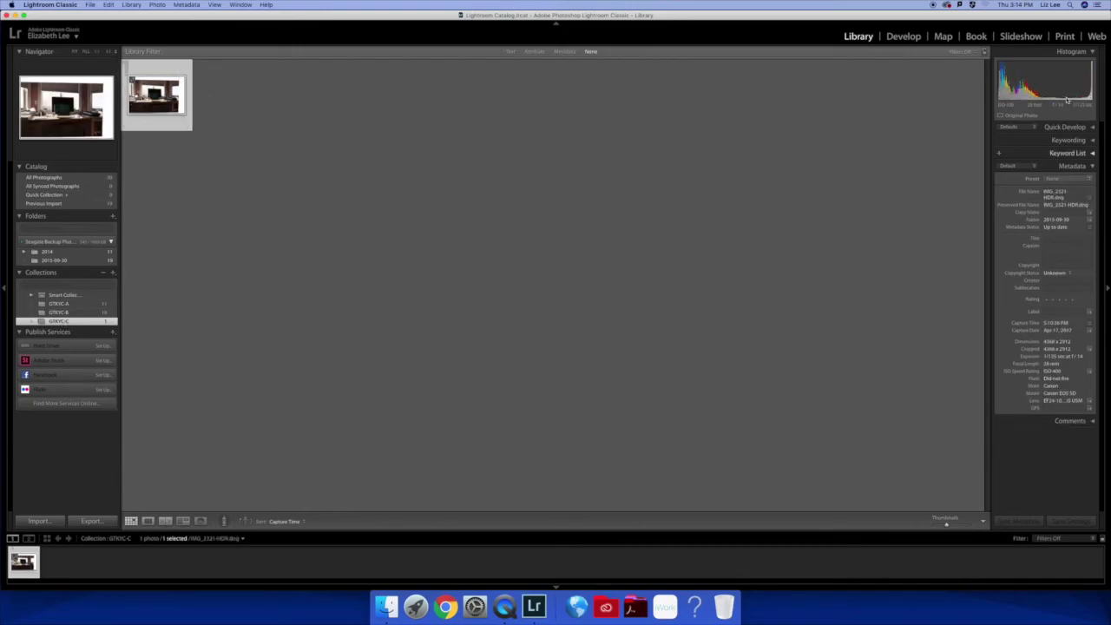
{"action": "left_click", "coordinate": [1064, 37]}
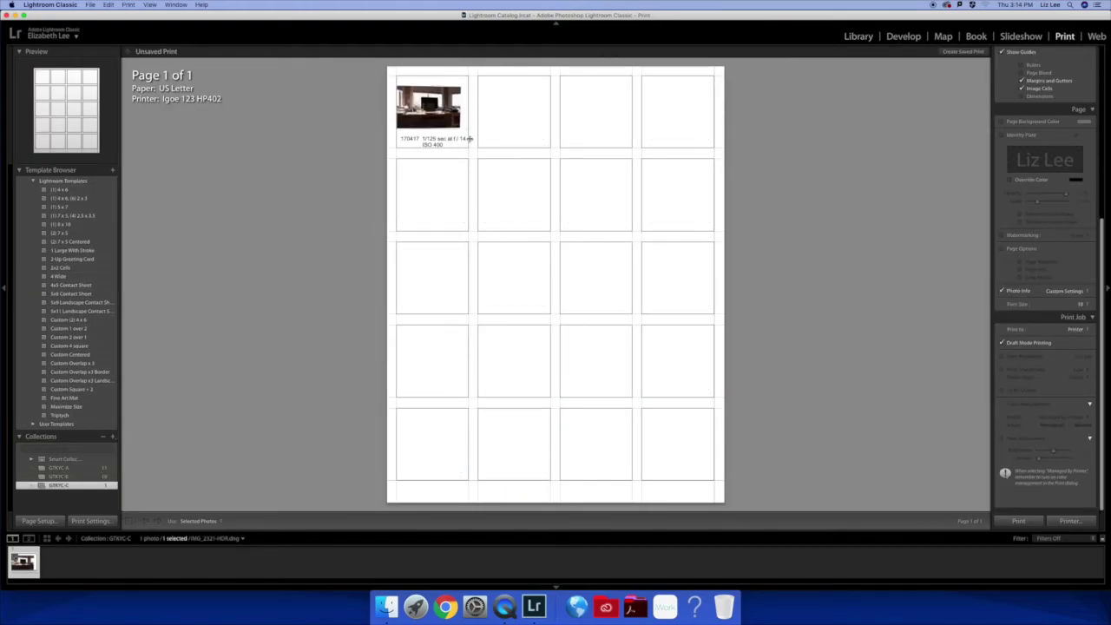
{"action": "left_click", "coordinate": [1067, 521]}
Step: Save it as a PDF in ContactSheets, with the file name ending in GTKYC-C
{"action": "left_click", "coordinate": [501, 206]}
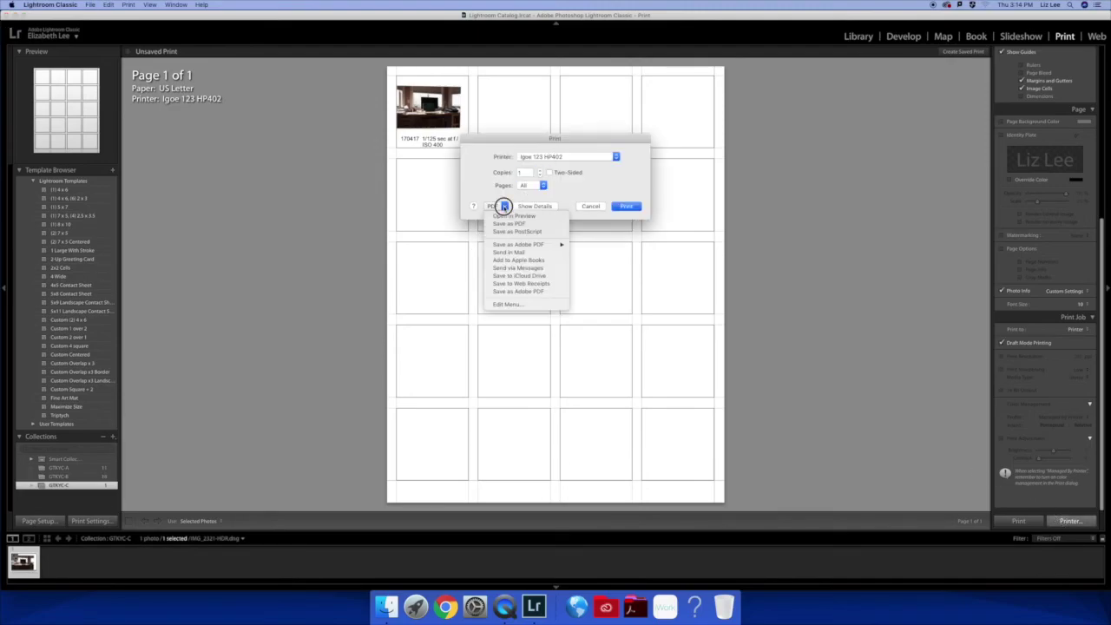
{"action": "left_click", "coordinate": [504, 225]}
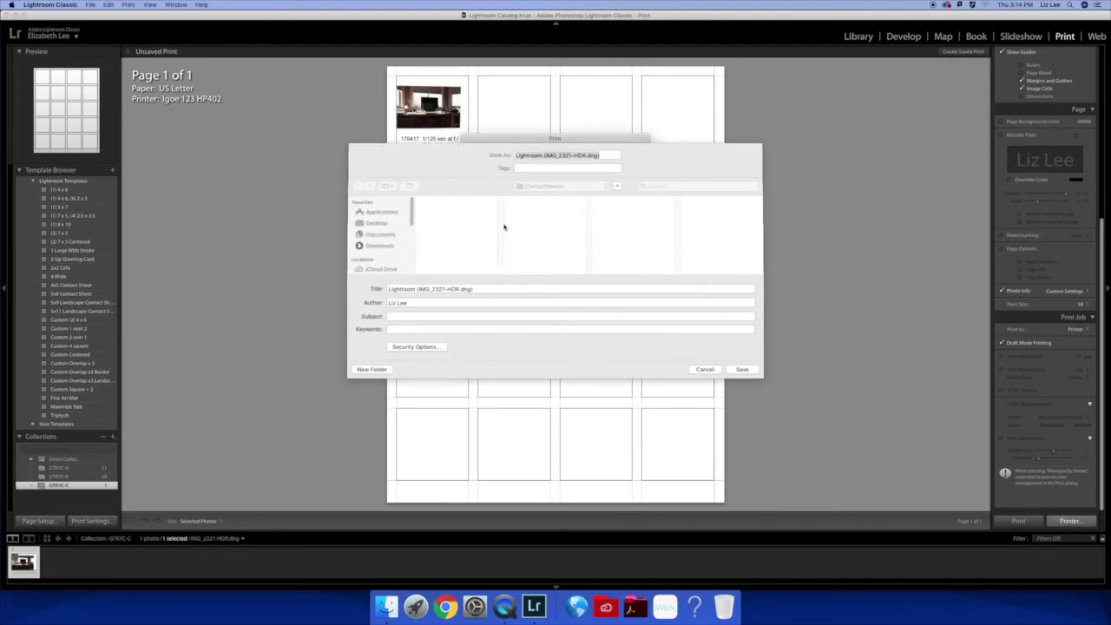
{"action": "left_click", "coordinate": [451, 208]}
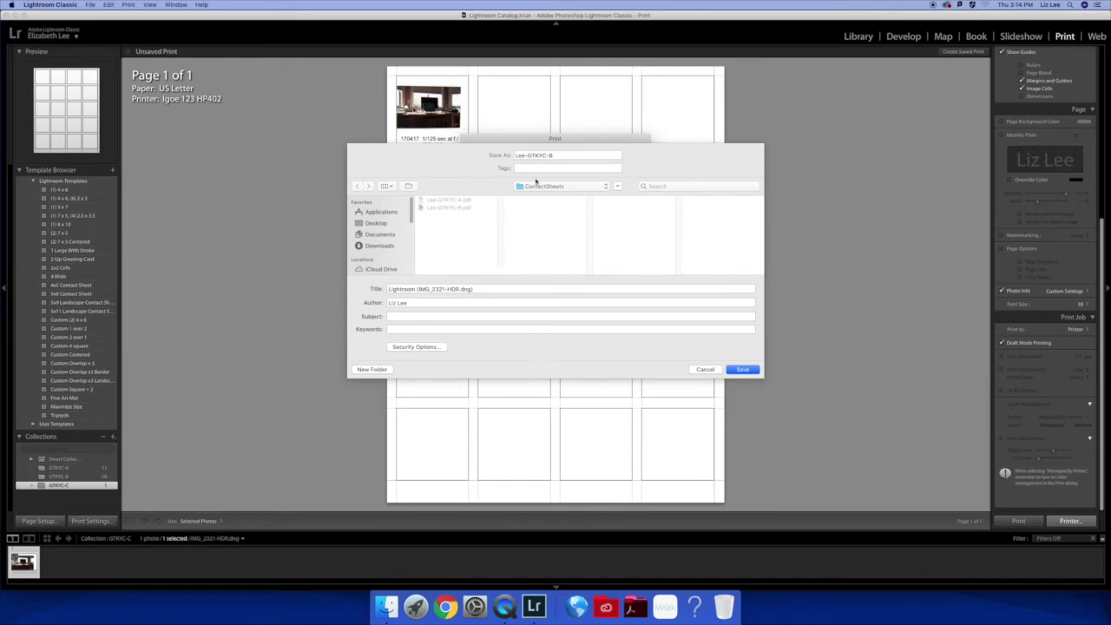
{"action": "left_click", "coordinate": [552, 154]}
{"action": "key", "text": "BackSpace"}
{"action": "type", "text": "C"}
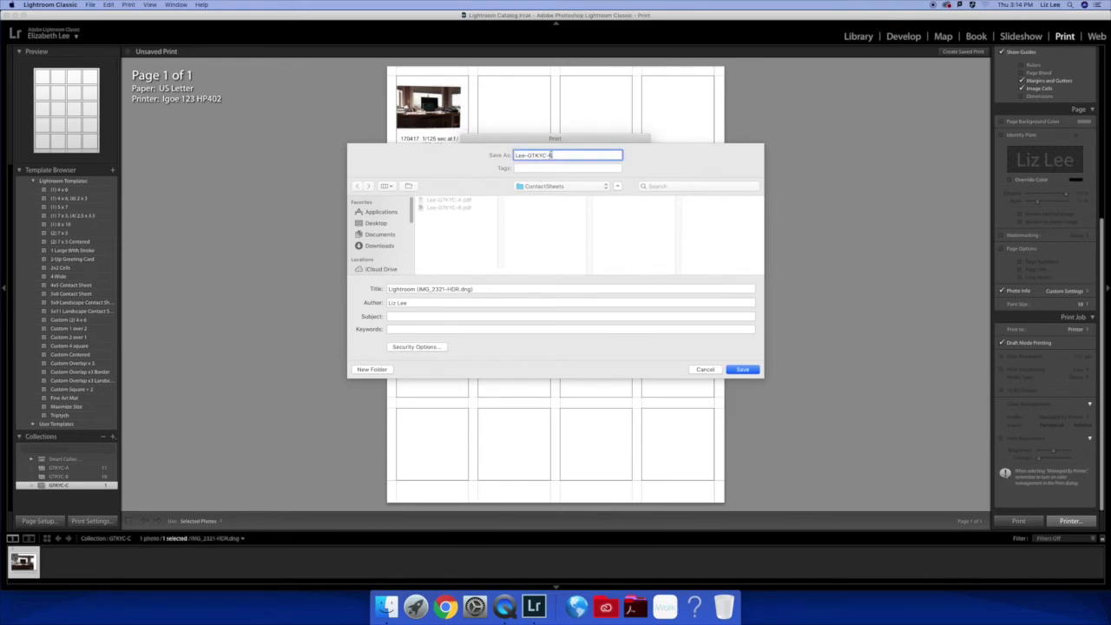
{"action": "key", "text": "BackSpace"}
{"action": "left_click", "coordinate": [741, 370]}
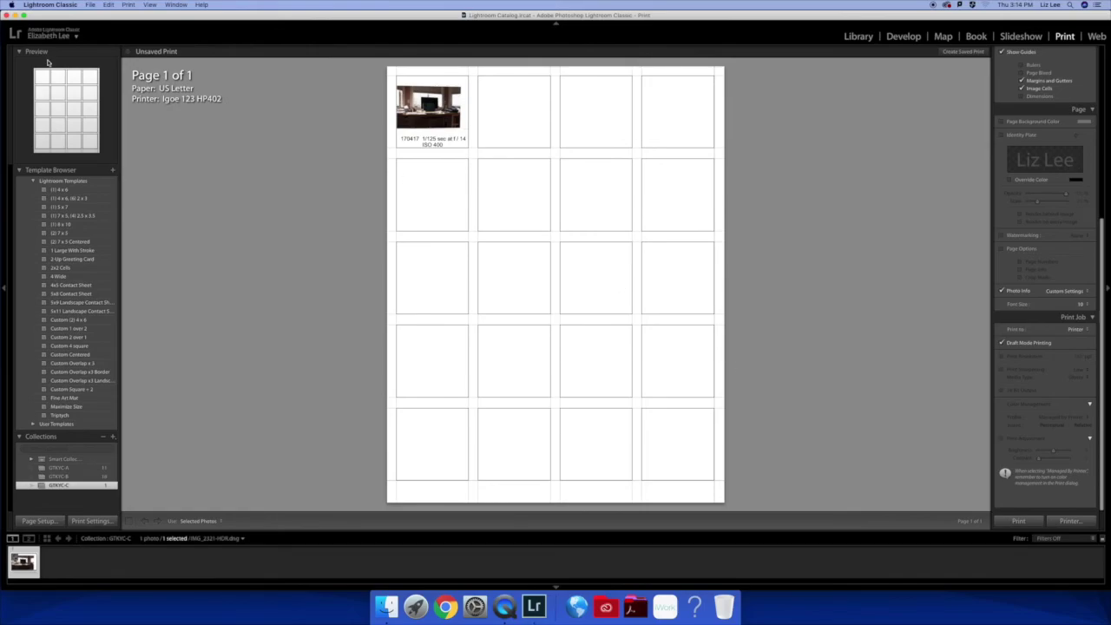
Step: Show All Photographs in the Library, then quit Lightroom Classic and confirm with Yes
{"action": "left_click", "coordinate": [870, 37]}
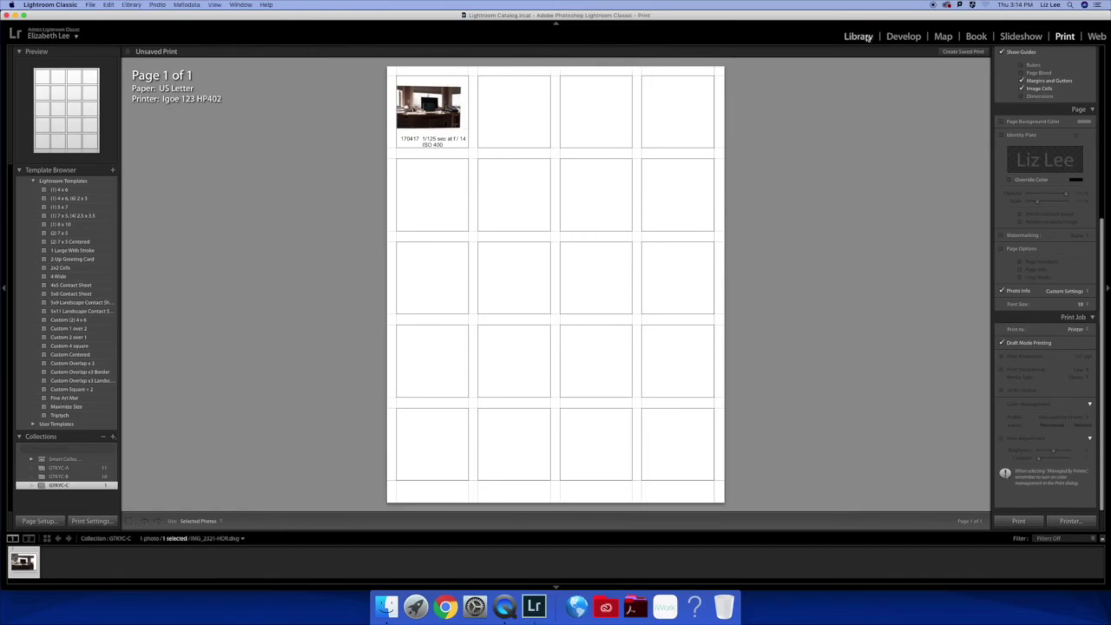
{"action": "left_click", "coordinate": [81, 178]}
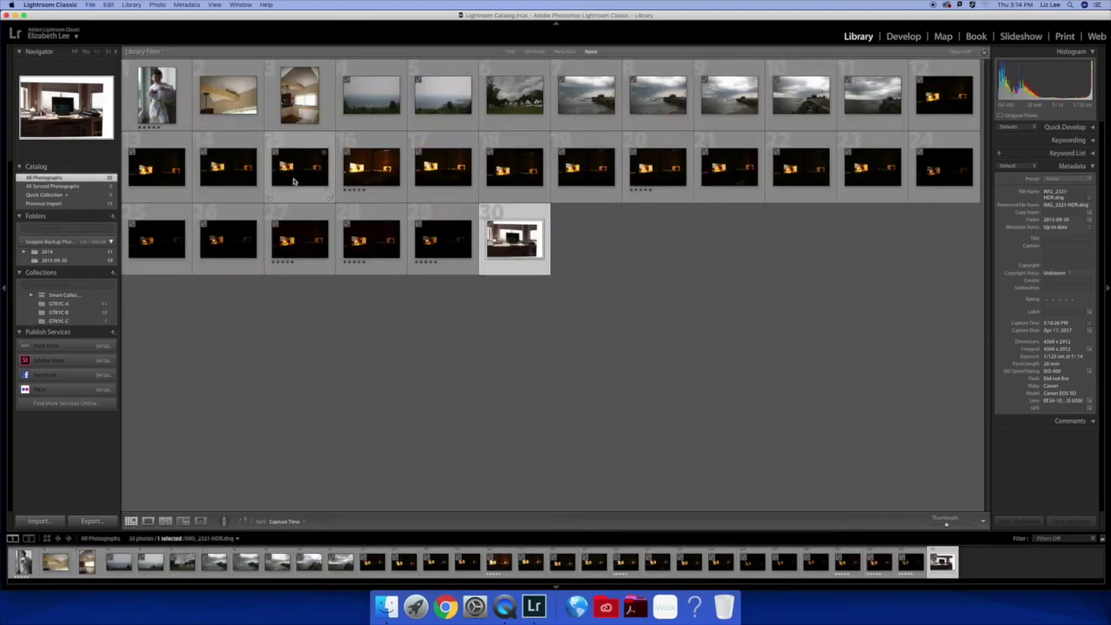
{"action": "left_click", "coordinate": [71, 6]}
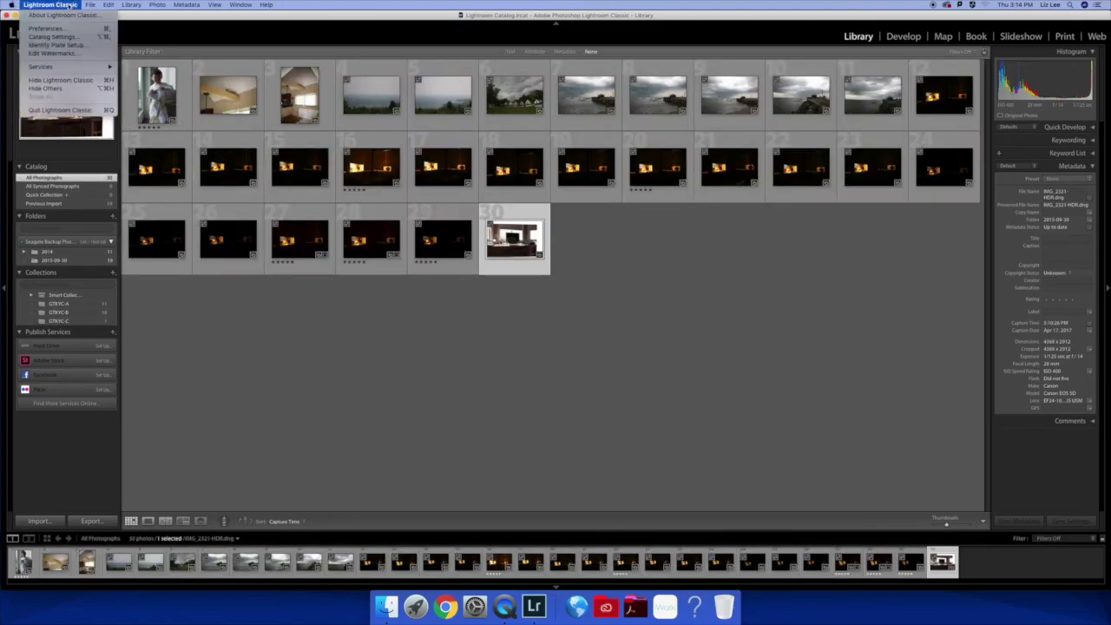
{"action": "left_click", "coordinate": [86, 111]}
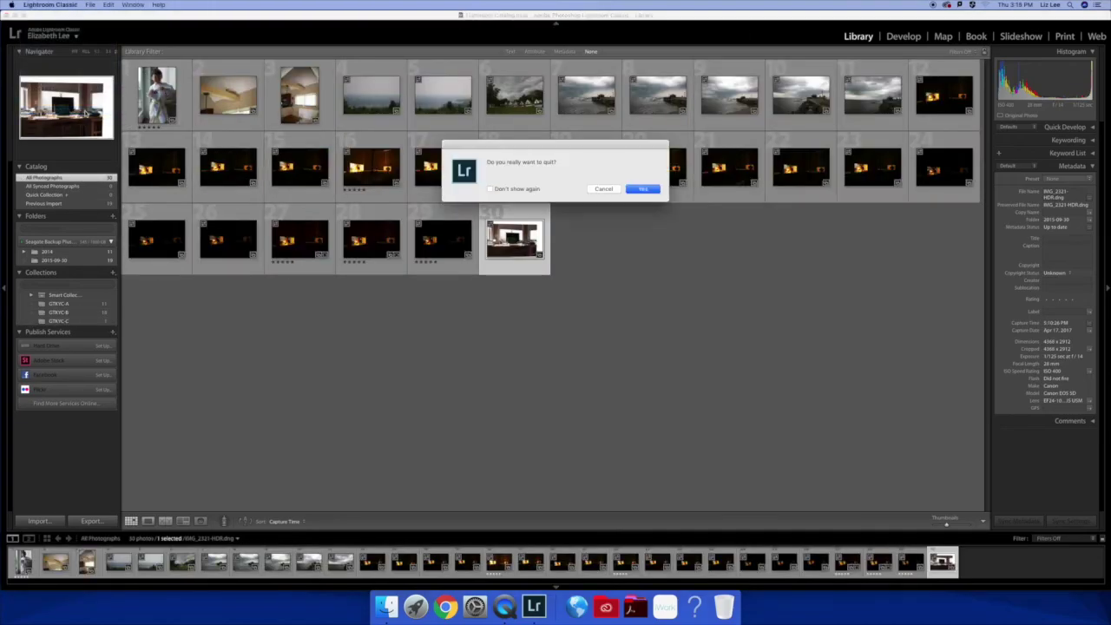
{"action": "left_click", "coordinate": [647, 189]}
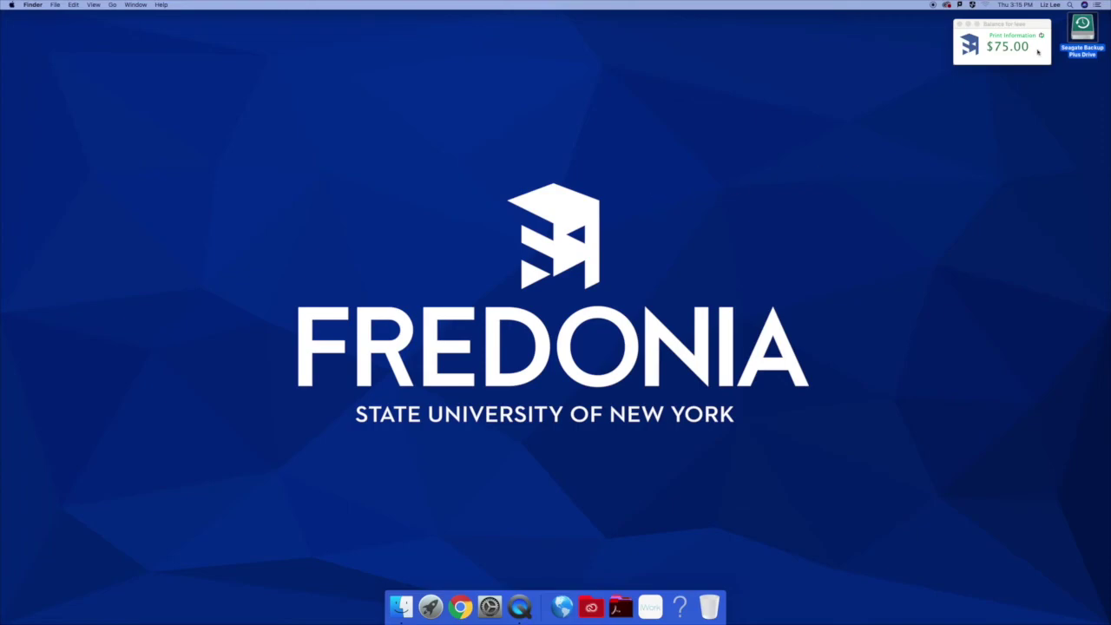
Step: Browse Seagate Backup Plus Drive > ARTS156 > Lightroom and open Lightroom Catalog.lrcat
{"action": "double_click", "coordinate": [1080, 28]}
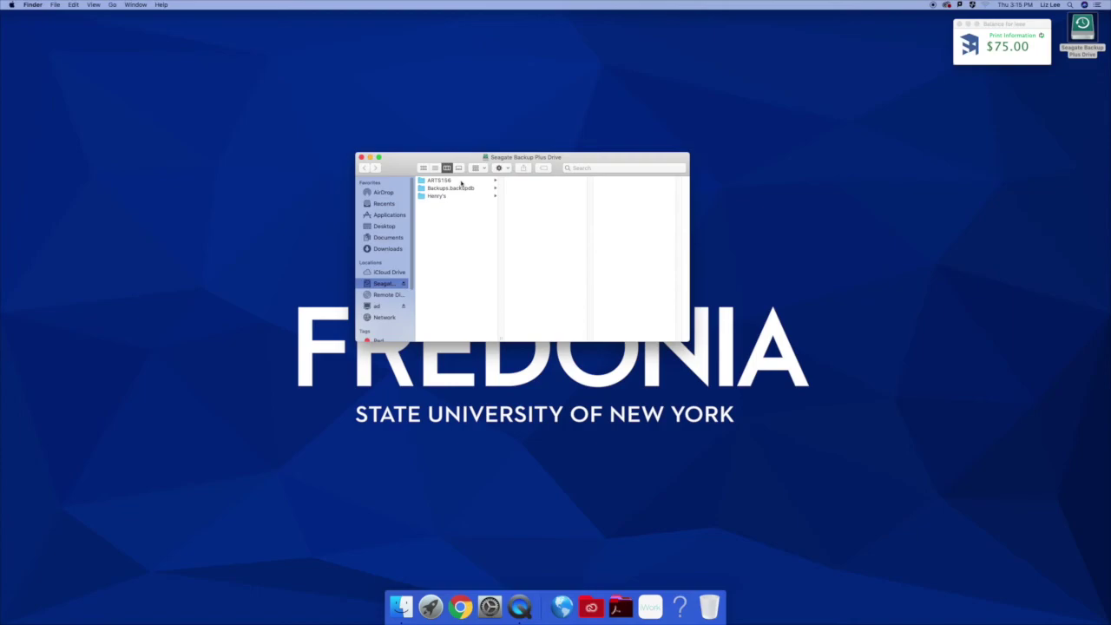
{"action": "left_click", "coordinate": [461, 181]}
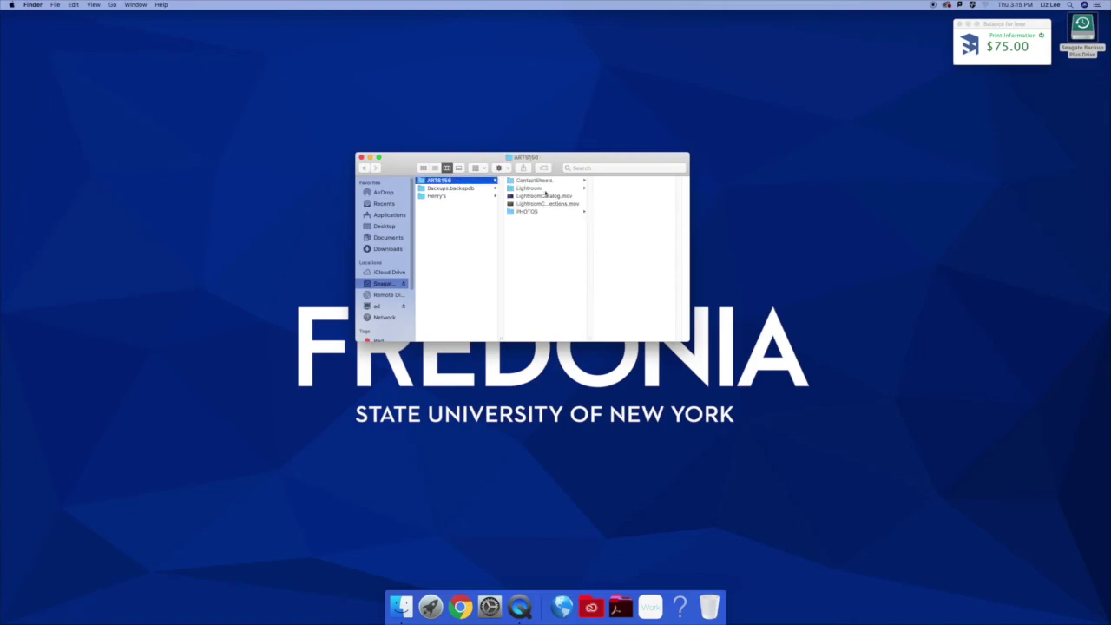
{"action": "left_click", "coordinate": [540, 189]}
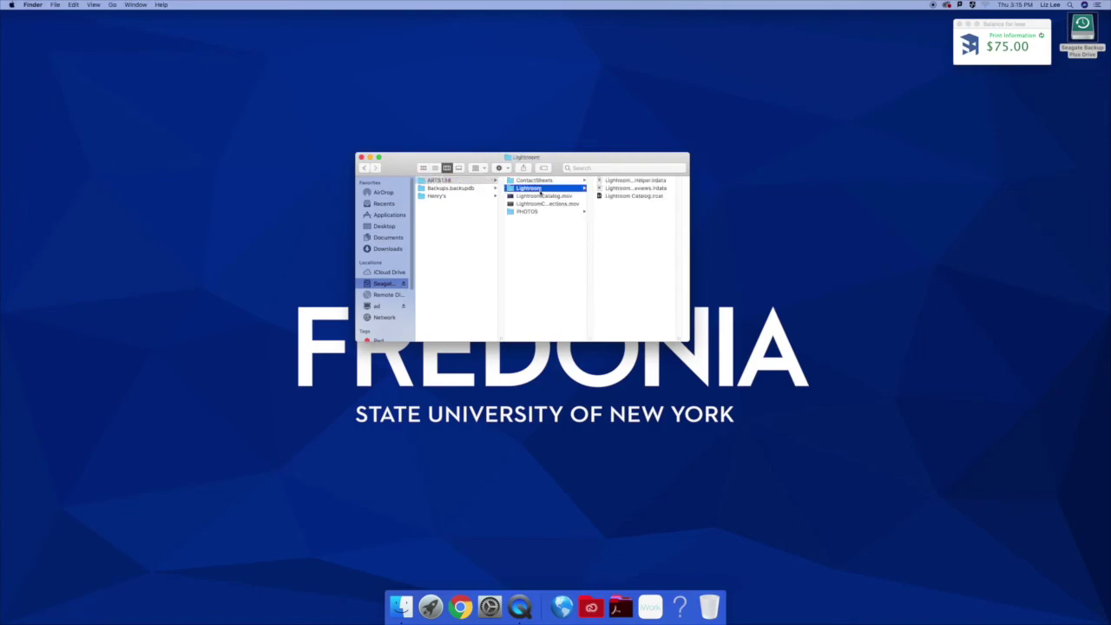
{"action": "double_click", "coordinate": [618, 196]}
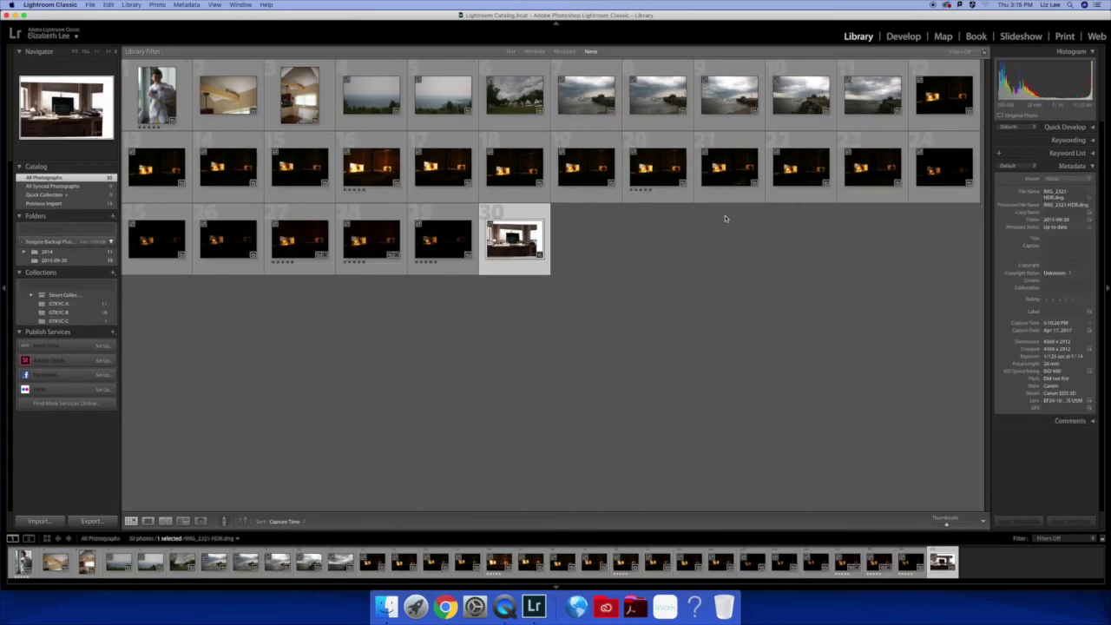
{"action": "left_click", "coordinate": [57, 7]}
Step: Quit Lightroom after confirming, and close the backup drive's Lightroom folder window
{"action": "left_click", "coordinate": [60, 110]}
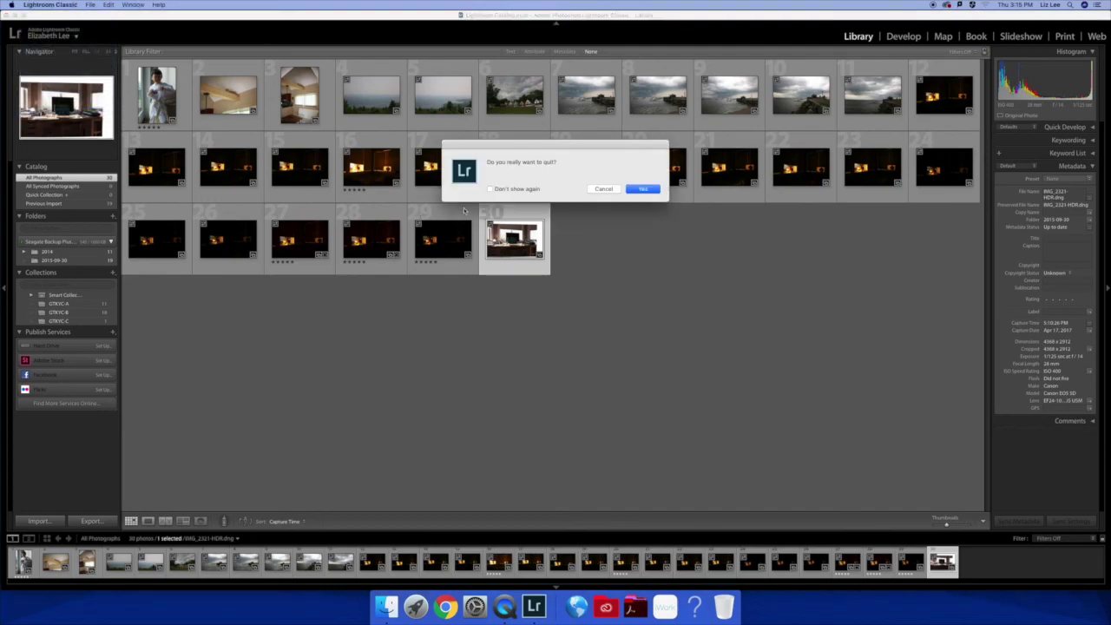
{"action": "left_click", "coordinate": [651, 189]}
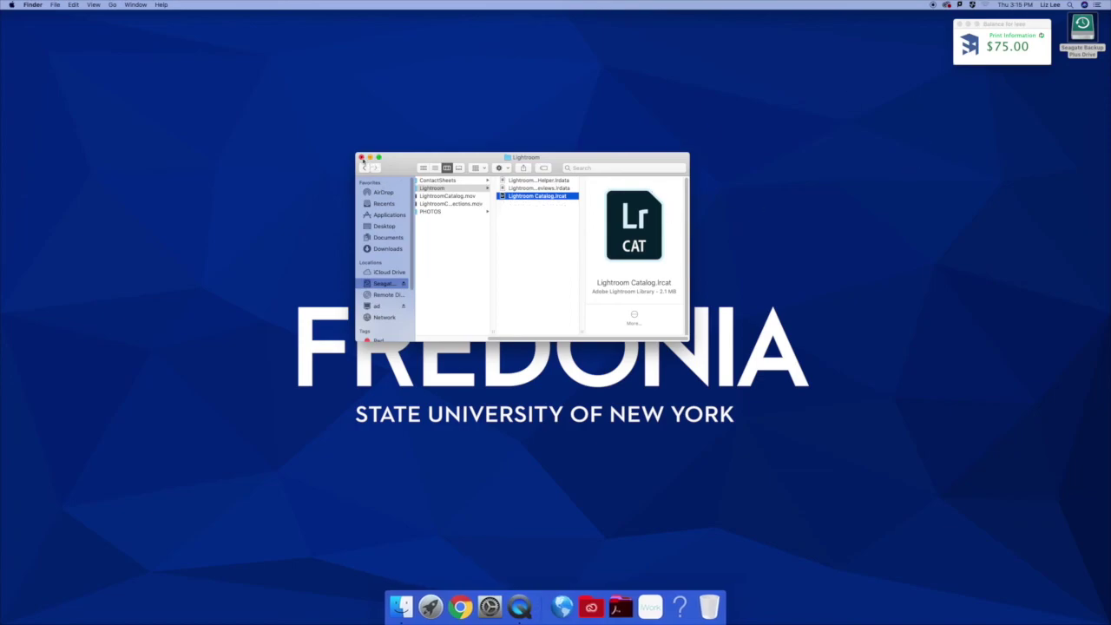
{"action": "left_click", "coordinate": [361, 157]}
{"action": "left_click", "coordinate": [1080, 28]}
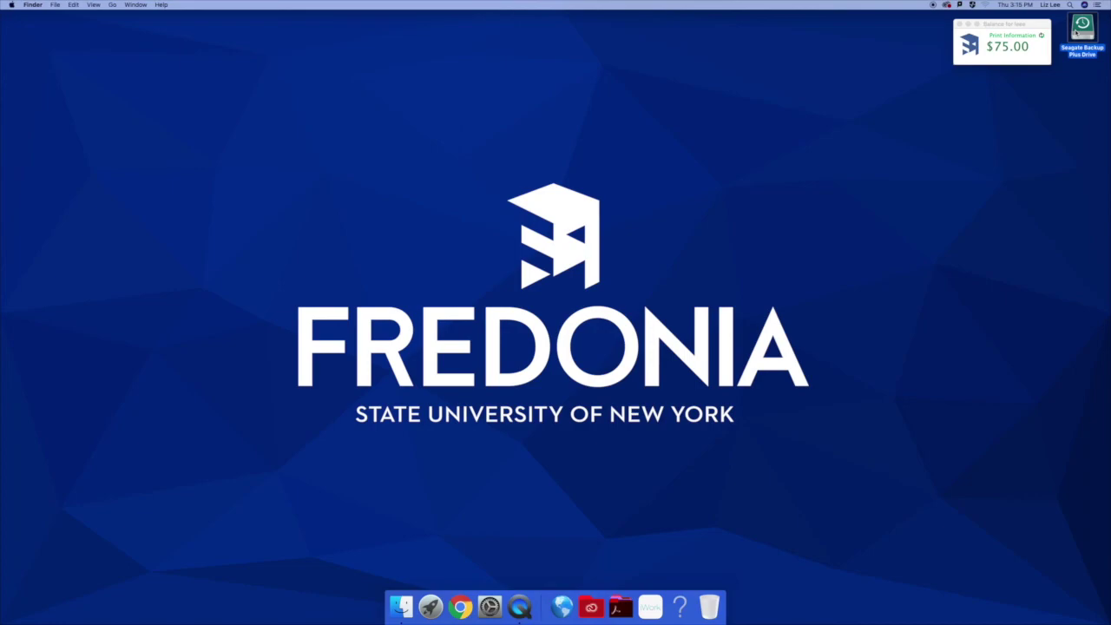
Step: Open the Lightroom Catalog.lrcat in the home Pictures > Lightroom folder
{"action": "left_click", "coordinate": [113, 6]}
{"action": "left_click", "coordinate": [125, 82]}
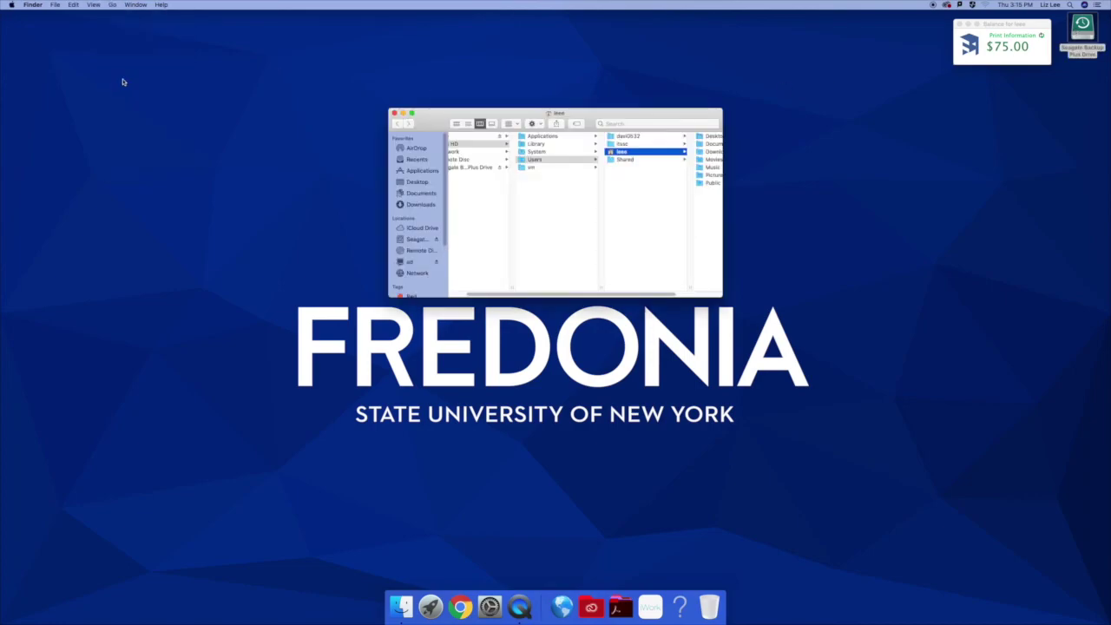
{"action": "left_click", "coordinate": [710, 176]}
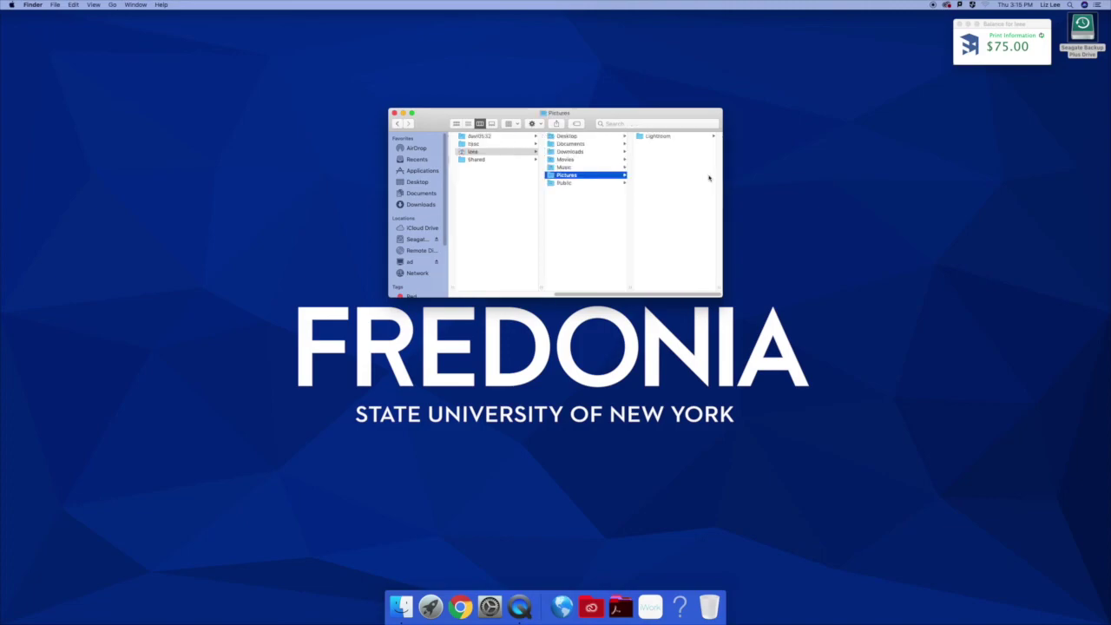
{"action": "left_click", "coordinate": [663, 137]}
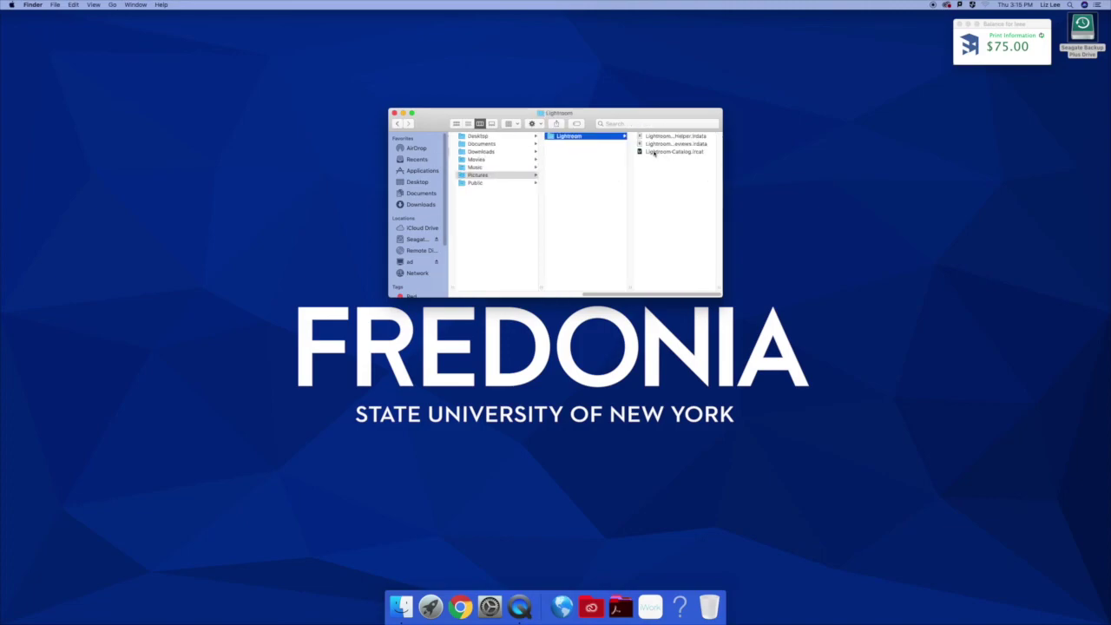
{"action": "double_click", "coordinate": [662, 153]}
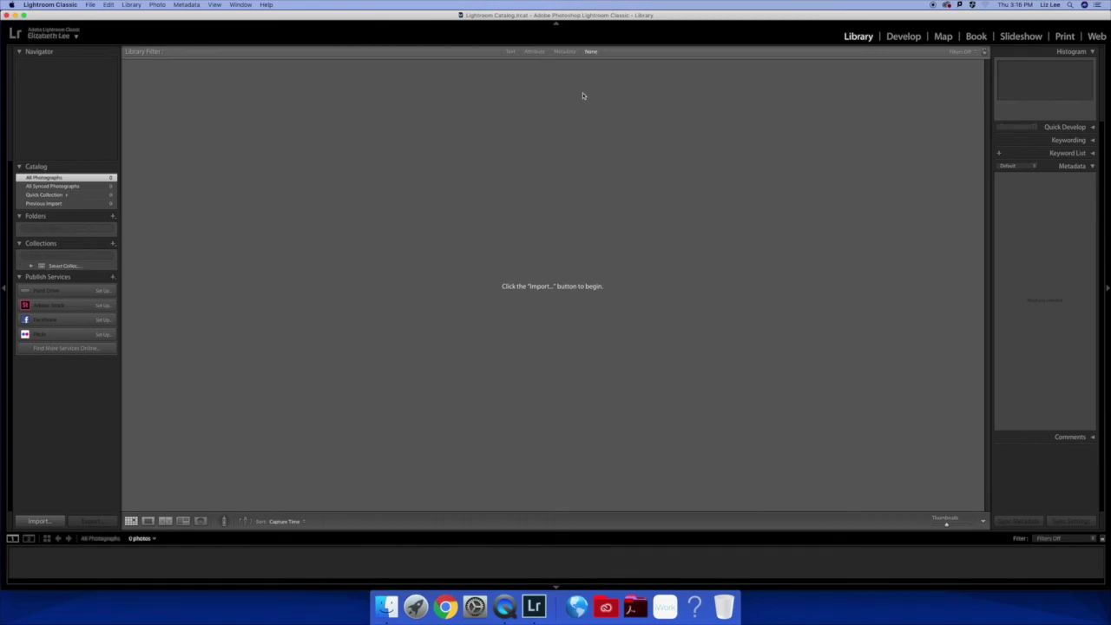
Step: Quit Lightroom Classic from the app menu and confirm, leaving Finder on the Lightroom folder
{"action": "left_click", "coordinate": [67, 8]}
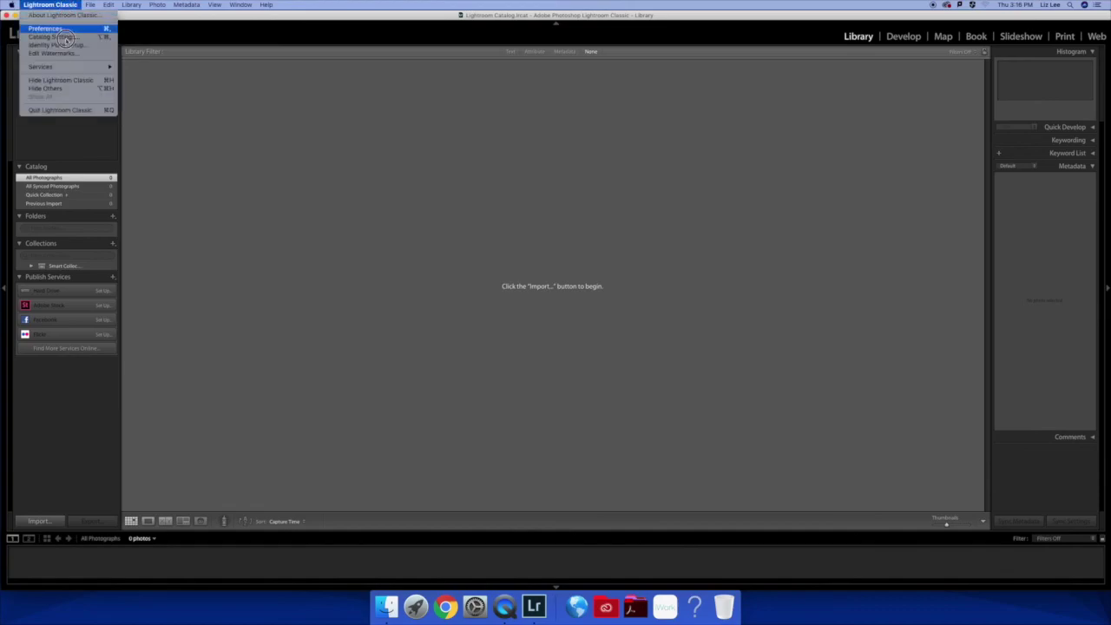
{"action": "left_click", "coordinate": [69, 112]}
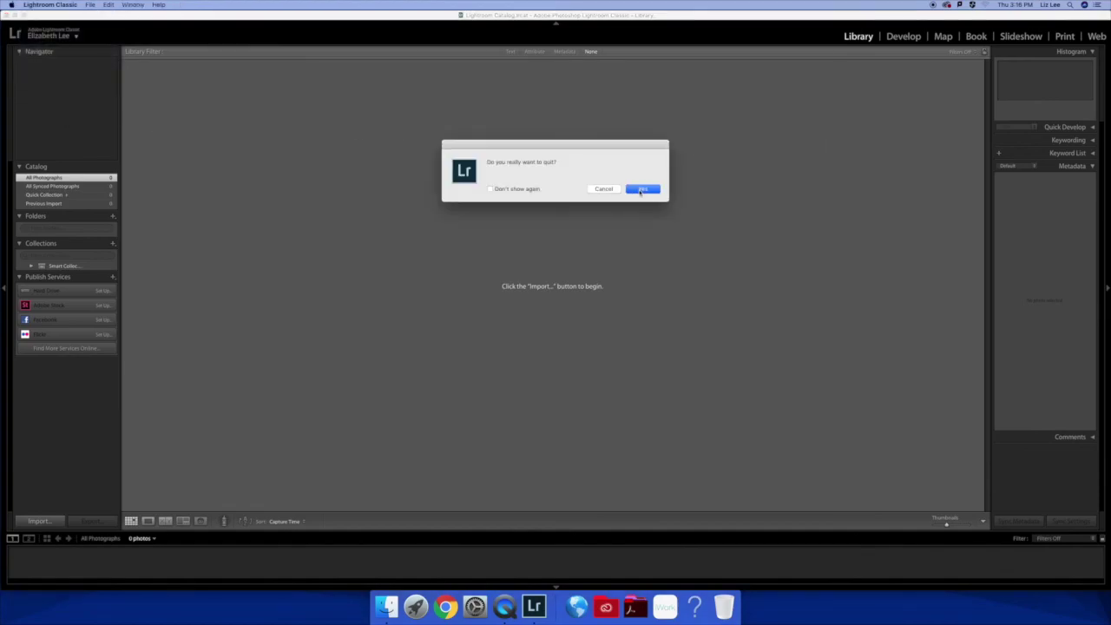
{"action": "left_click", "coordinate": [640, 192]}
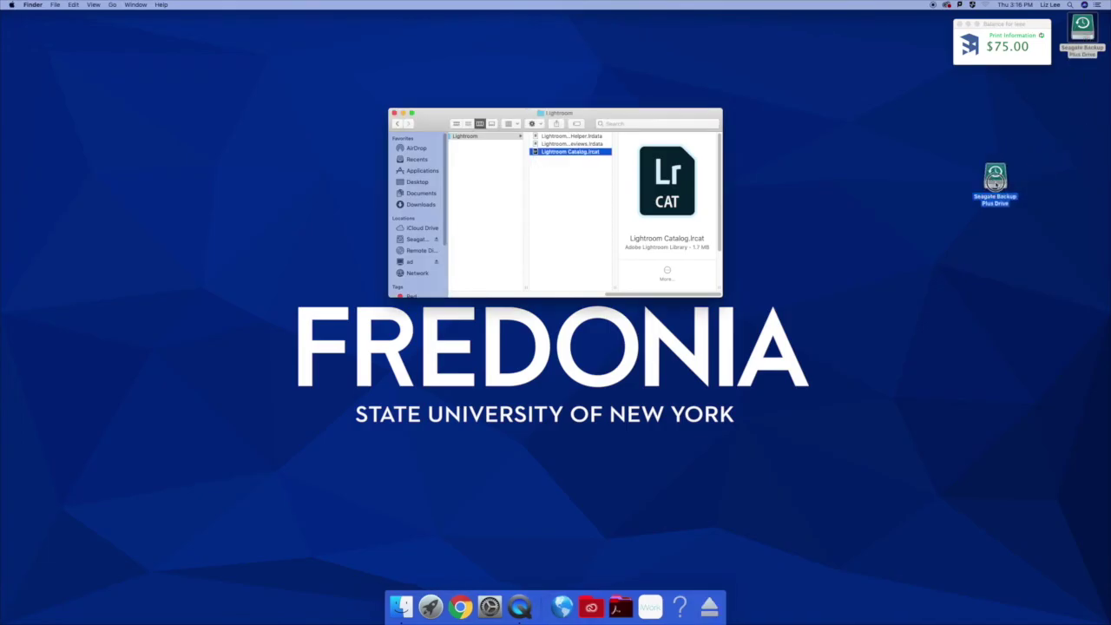